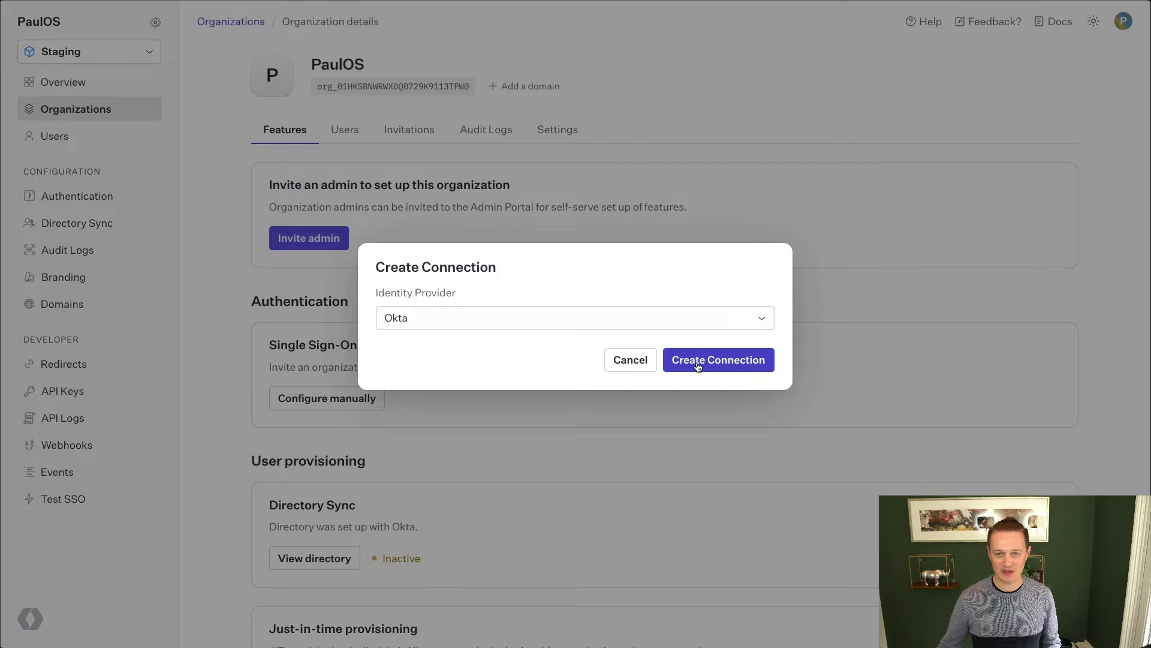
Create an Okta SSO connection for the PaulOS organization
left_click(714, 362)
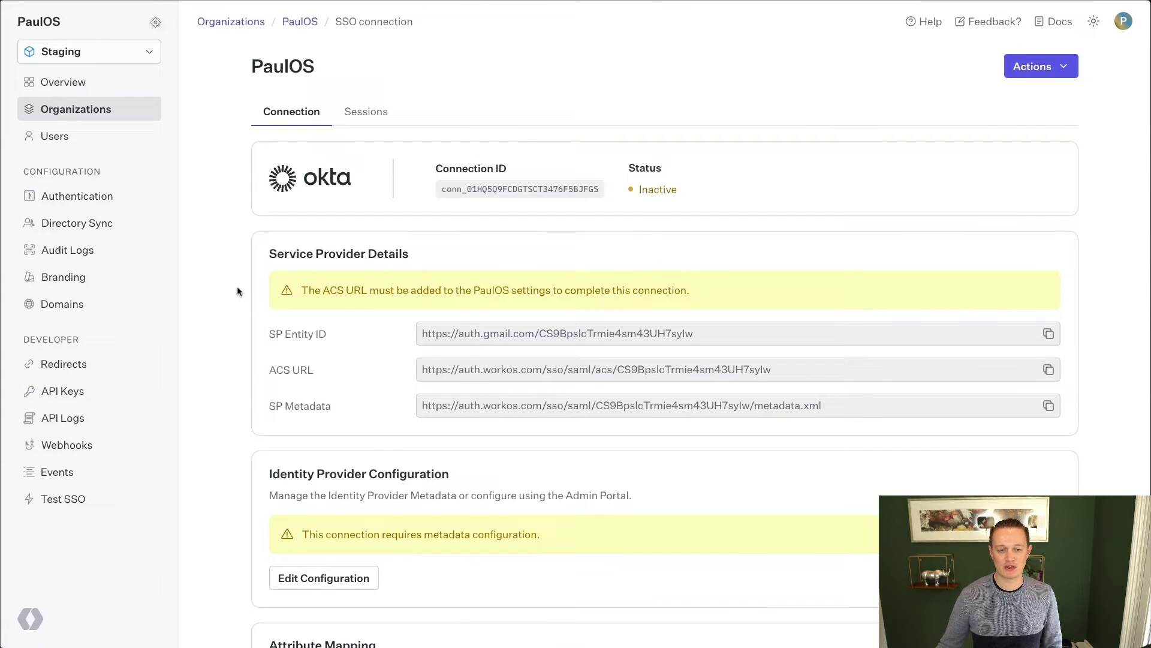
Scroll through the Inactive Okta connection page to review its service provider details
scroll(238, 291, "down", 3)
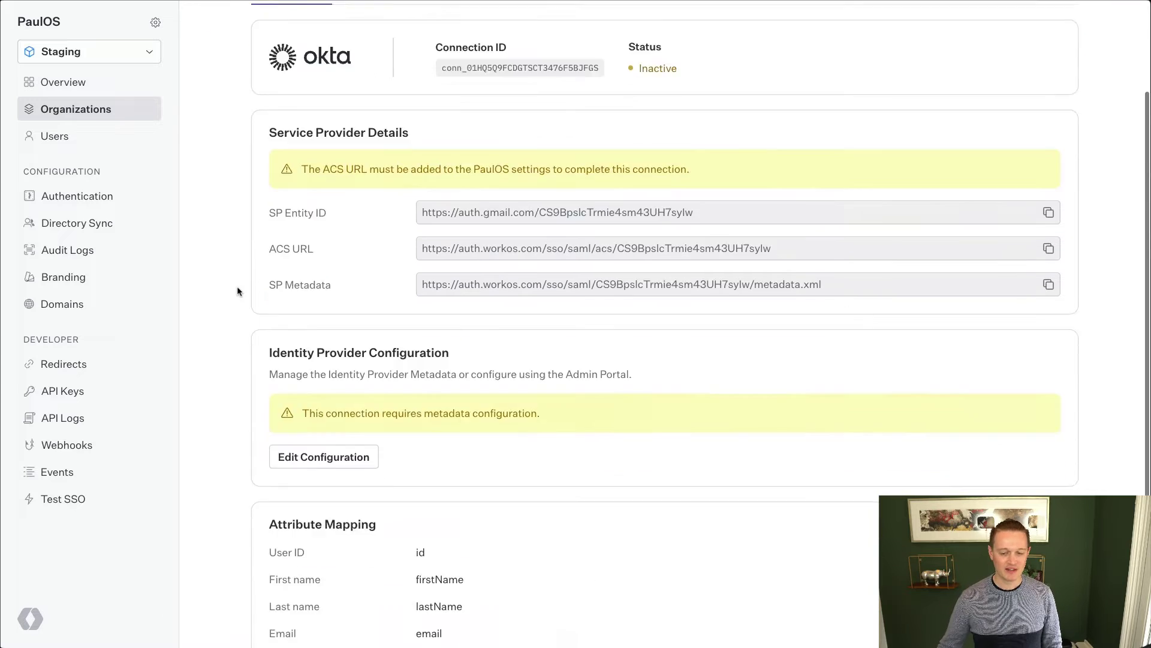
scroll(238, 291, "up", 3)
scroll(237, 292, "up", 1)
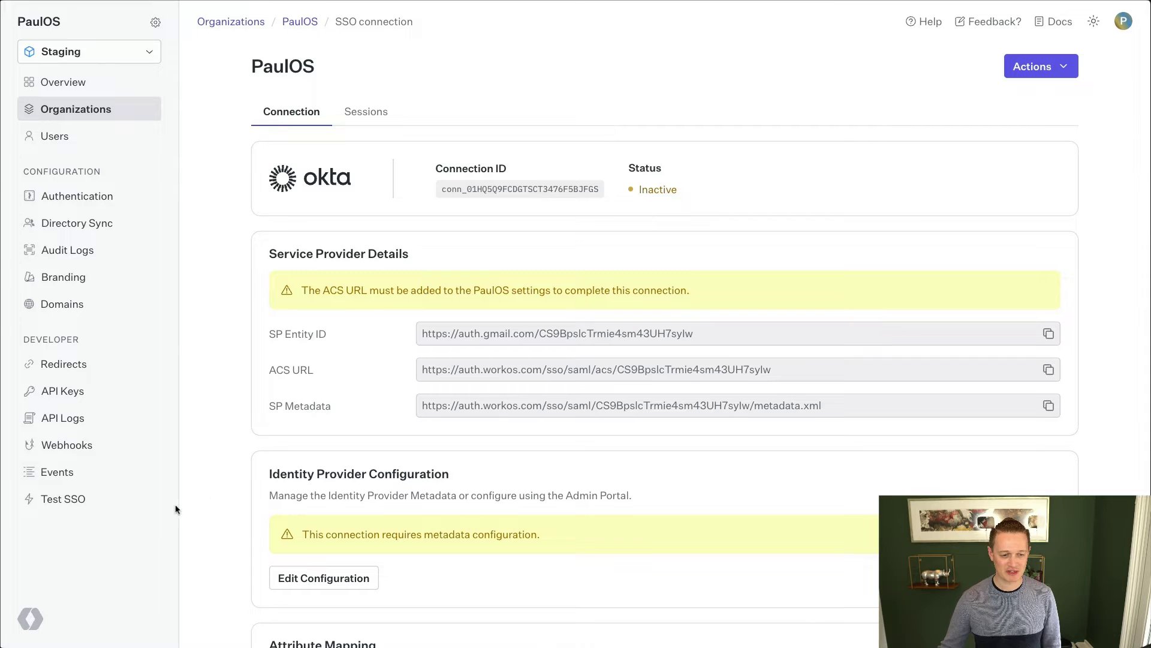
Go to the Test Single Sign-On page, then switch to VS Code
left_click(108, 501)
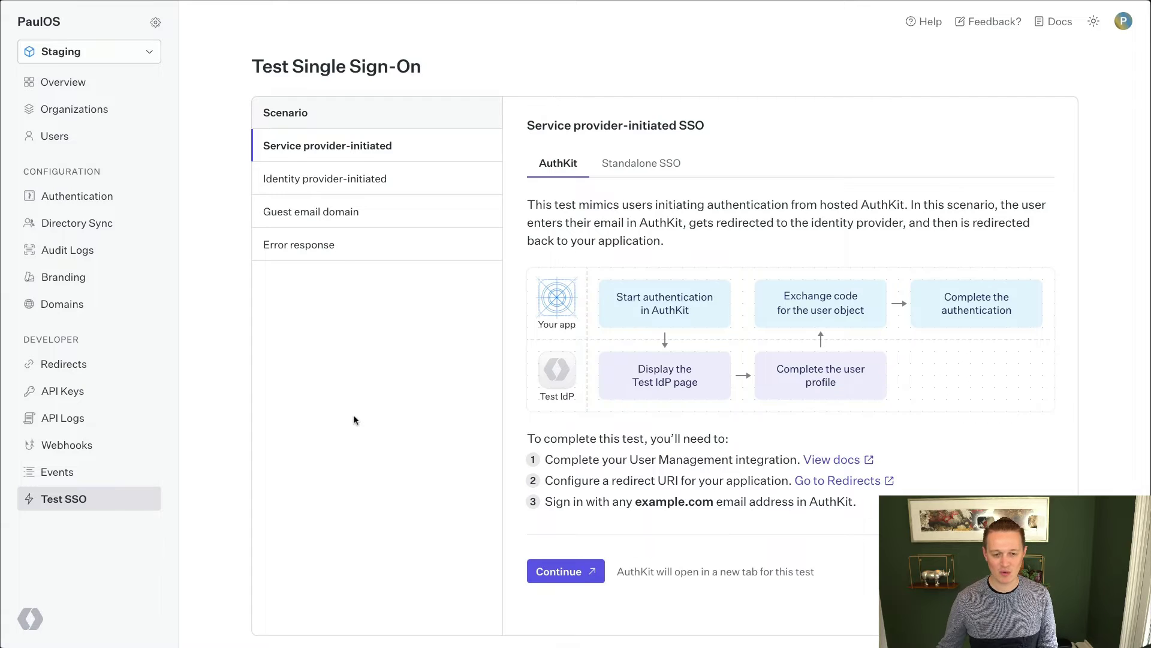
key("super+Tab")
key("super+Tab")
key("super+Tab")
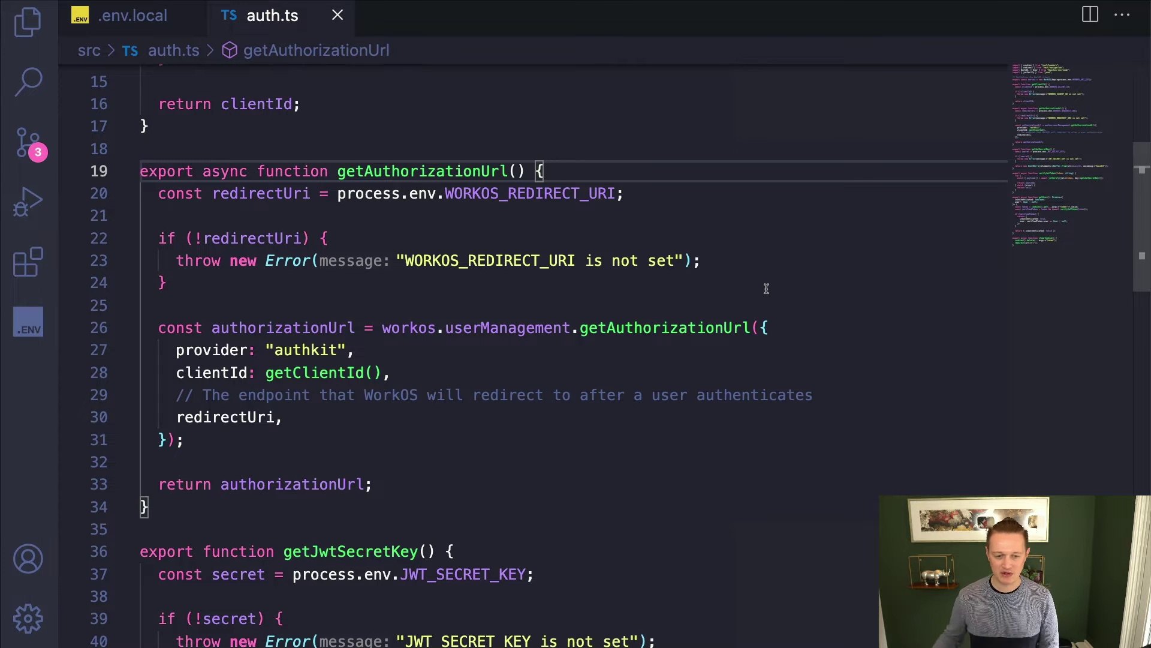
Highlight the getAuthorizationUrl call on lines 26–31 of auth.ts
left_click(446, 171)
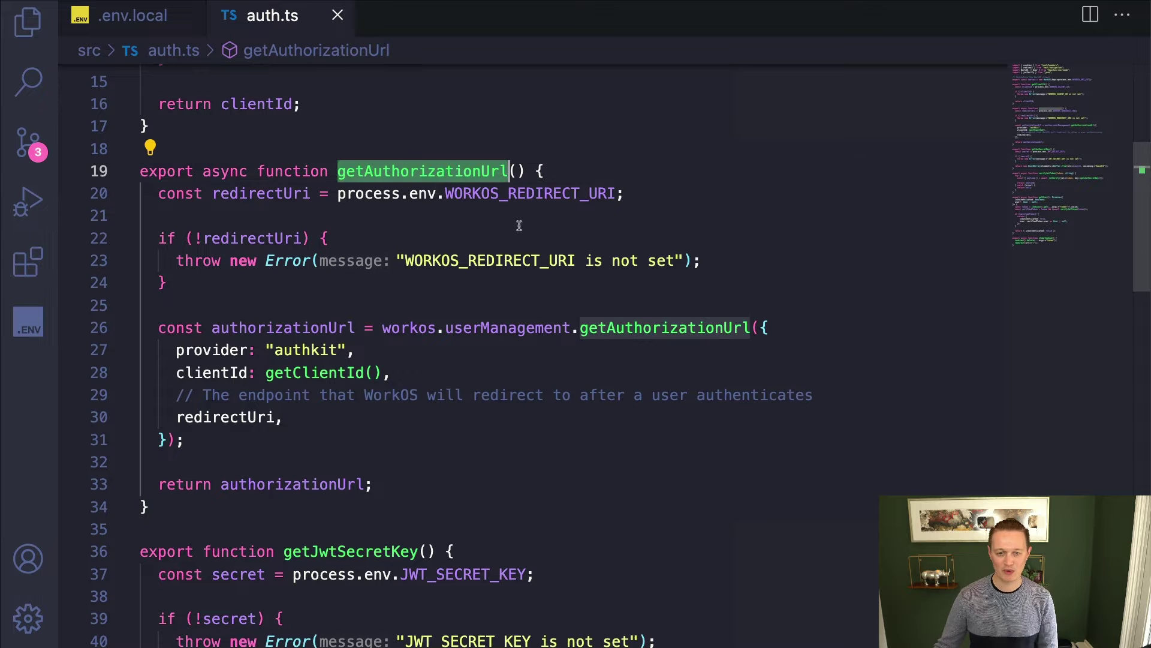
left_click(526, 306)
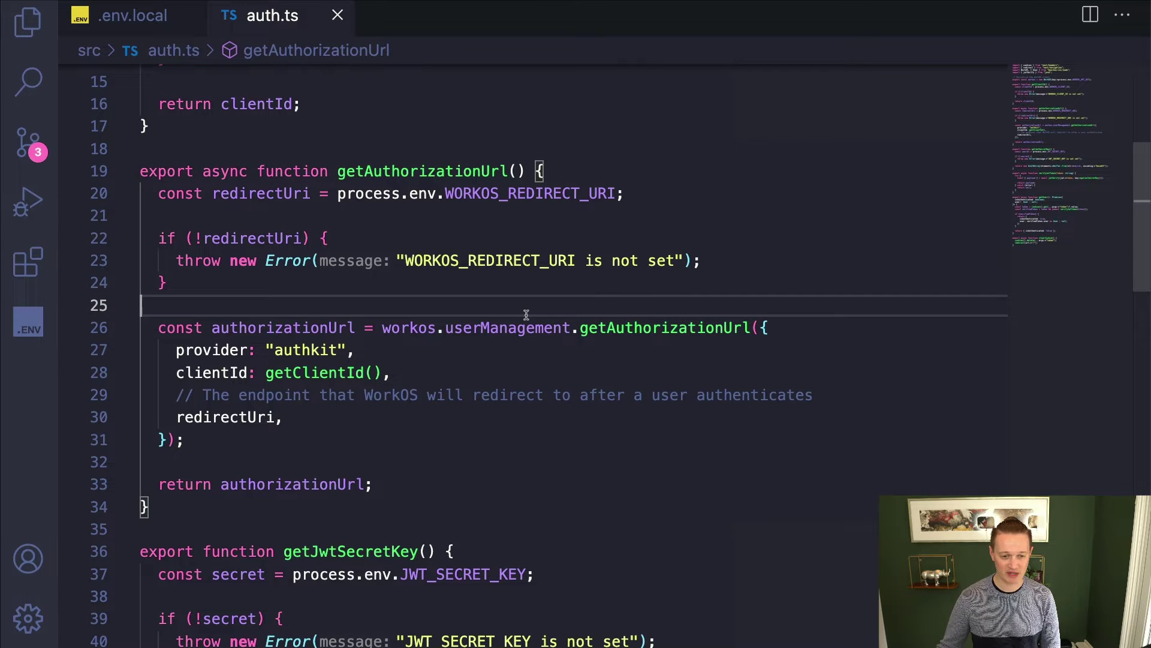
left_click_drag(158, 327, 477, 444)
left_click(478, 445)
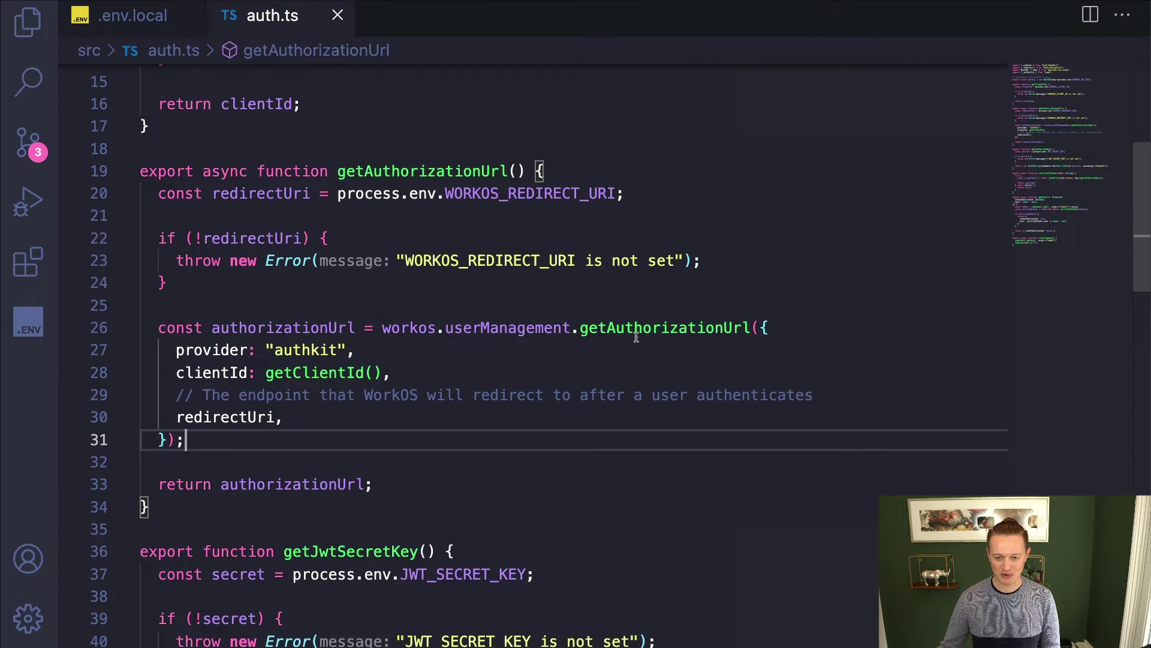
Point out the authkit provider option and WORKOS_REDIRECT_URI, then return to the dashboard
left_click(402, 358)
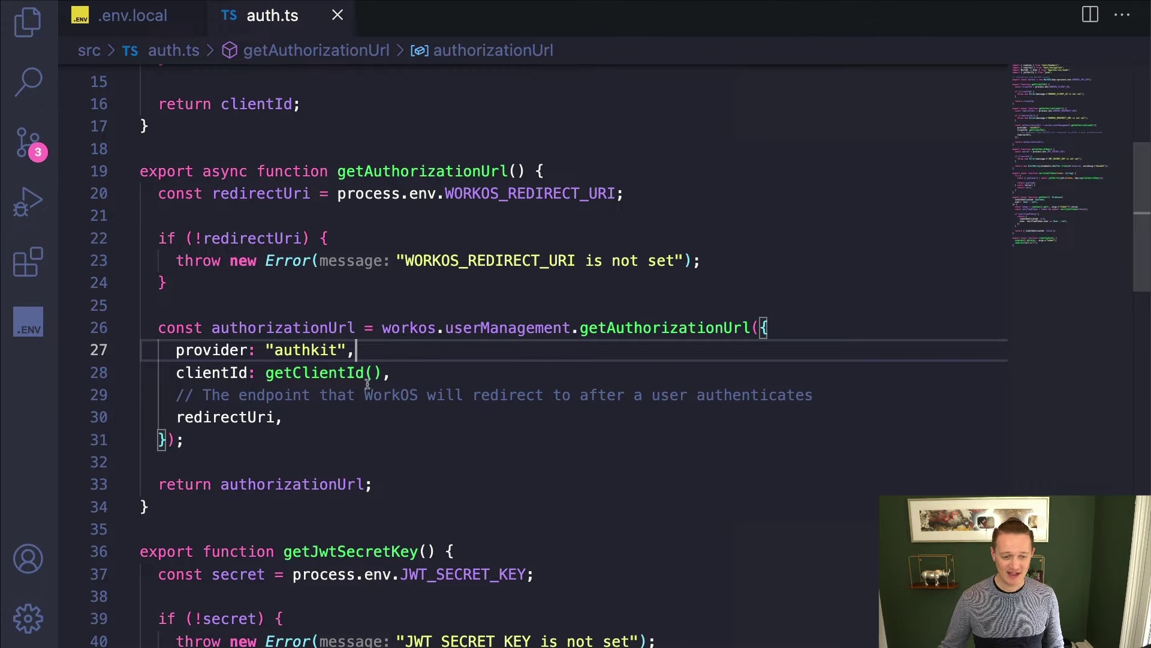
scroll(401, 357, "up", 3)
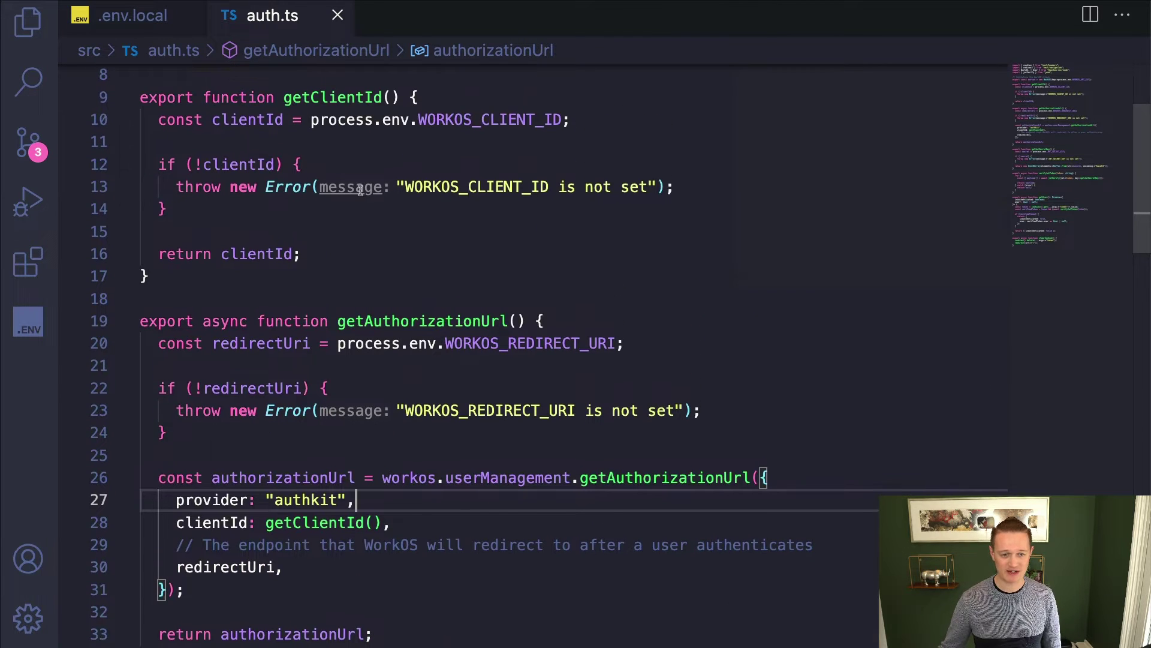
scroll(494, 452, "down", 1)
scroll(494, 452, "down", 2)
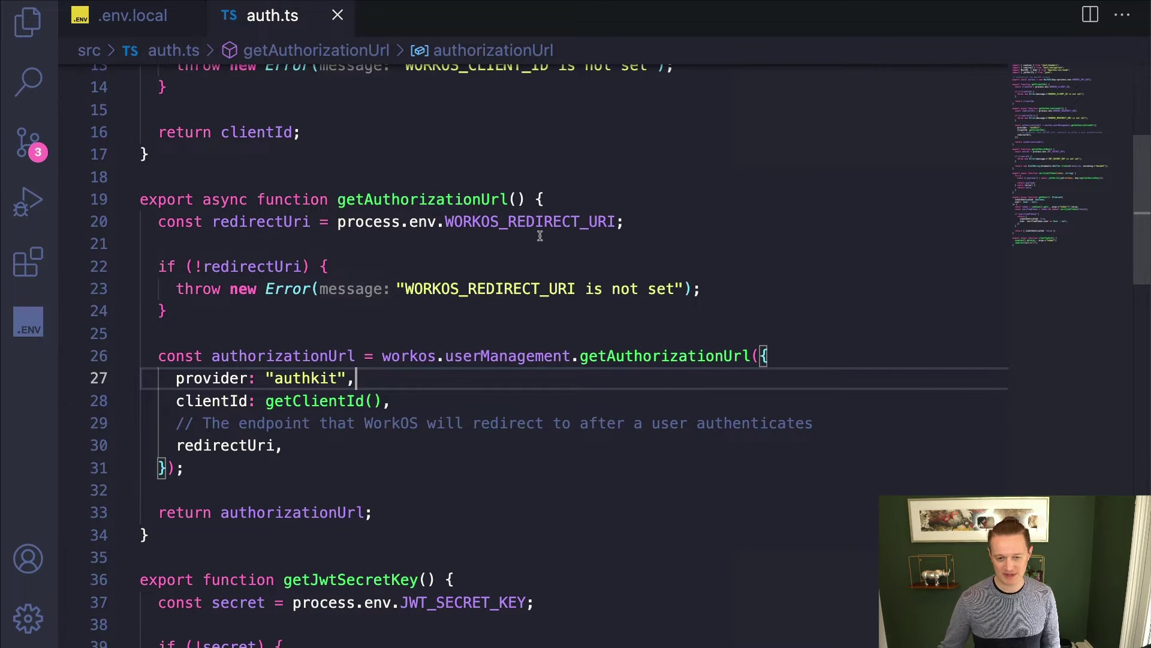
mouse_move(540, 235)
key("super+Tab")
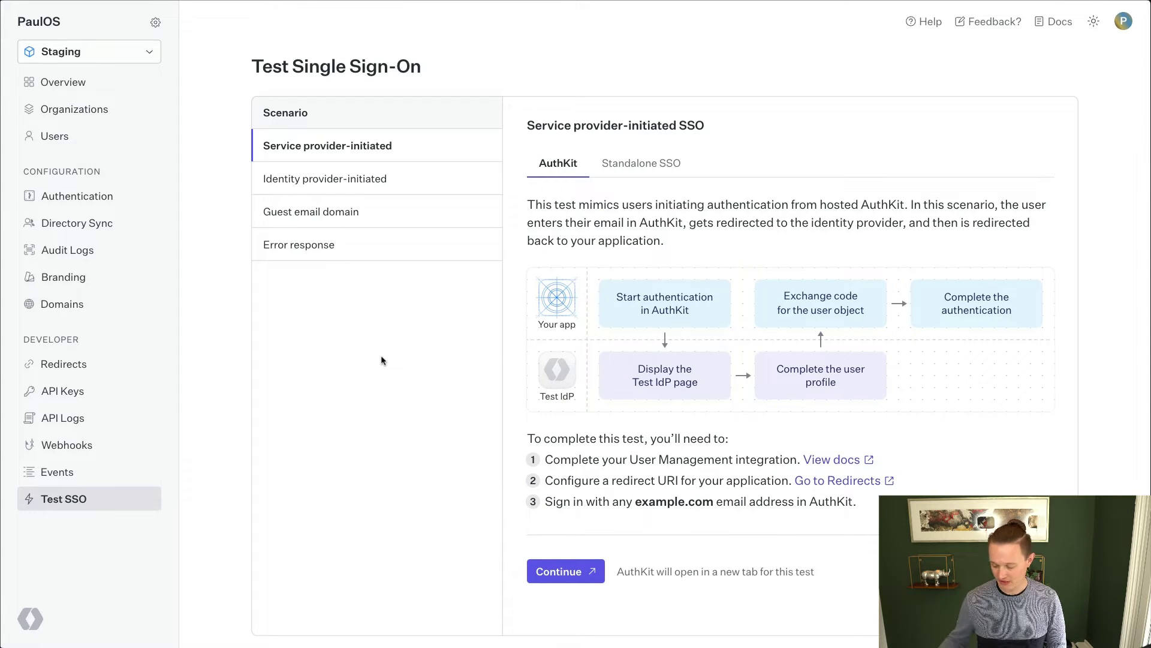
Sign in to the localhost:3000 app with an example.com email via the Test IdP, view the account, then sign out
key("super+Tab")
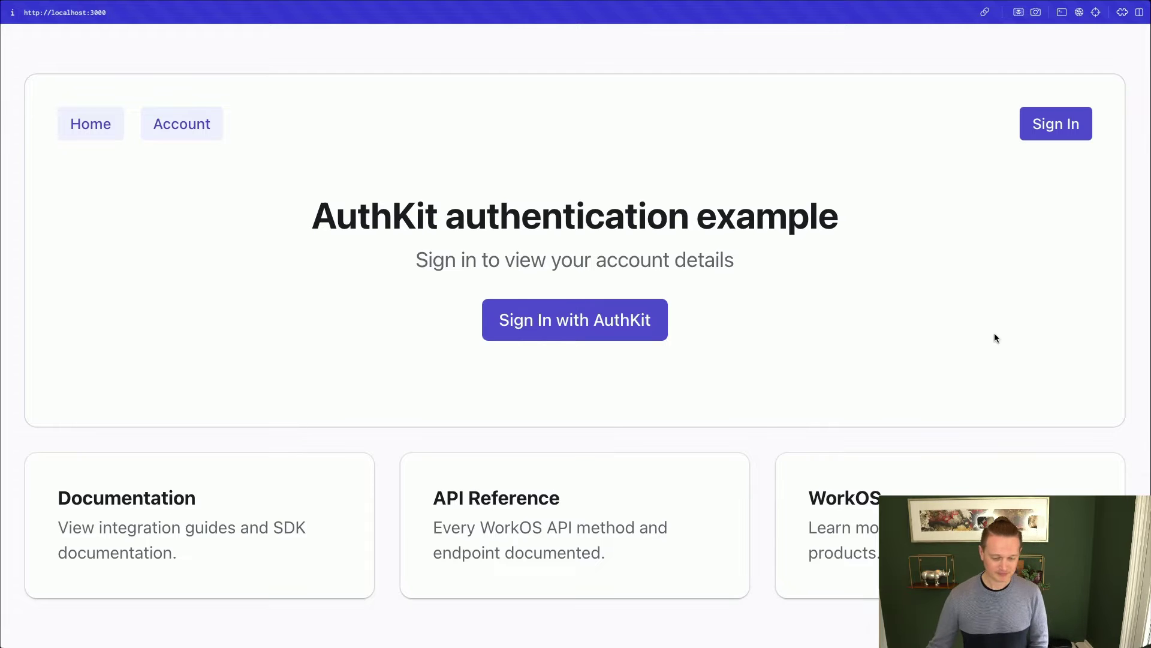
left_click(576, 332)
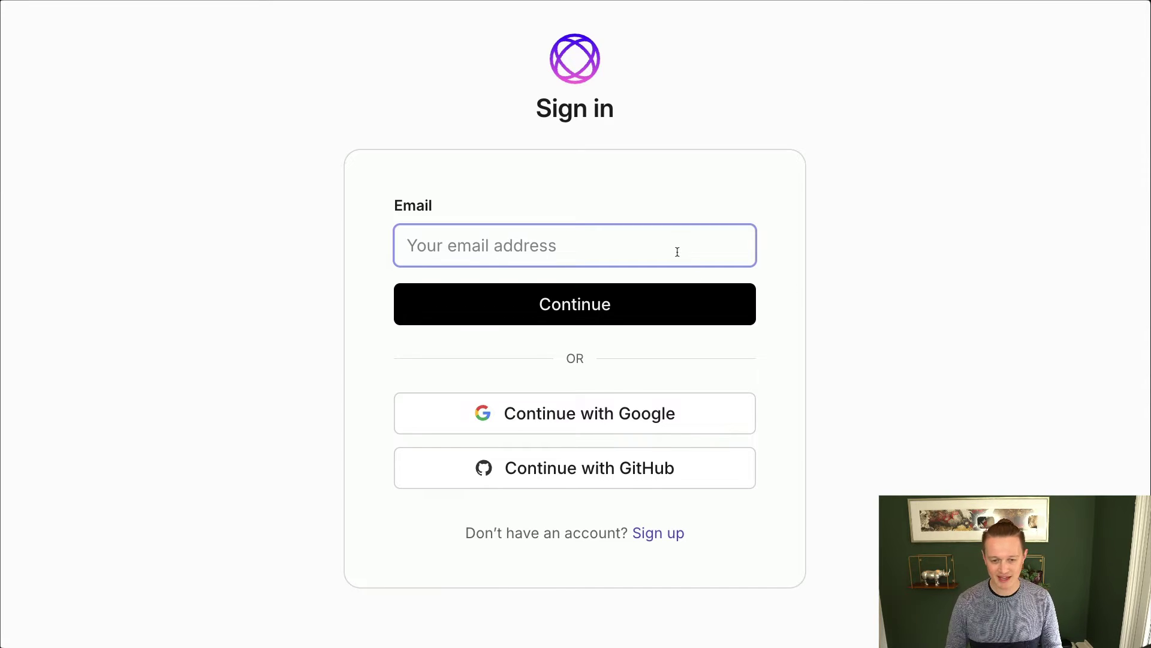
type("paul@")
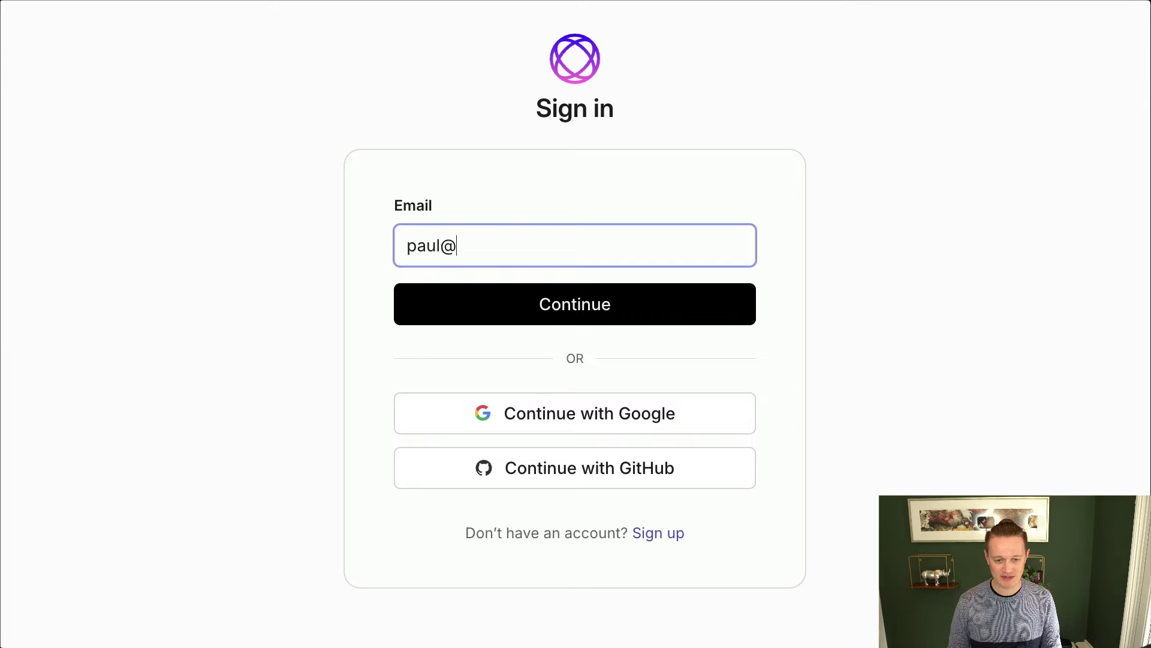
type("example.com")
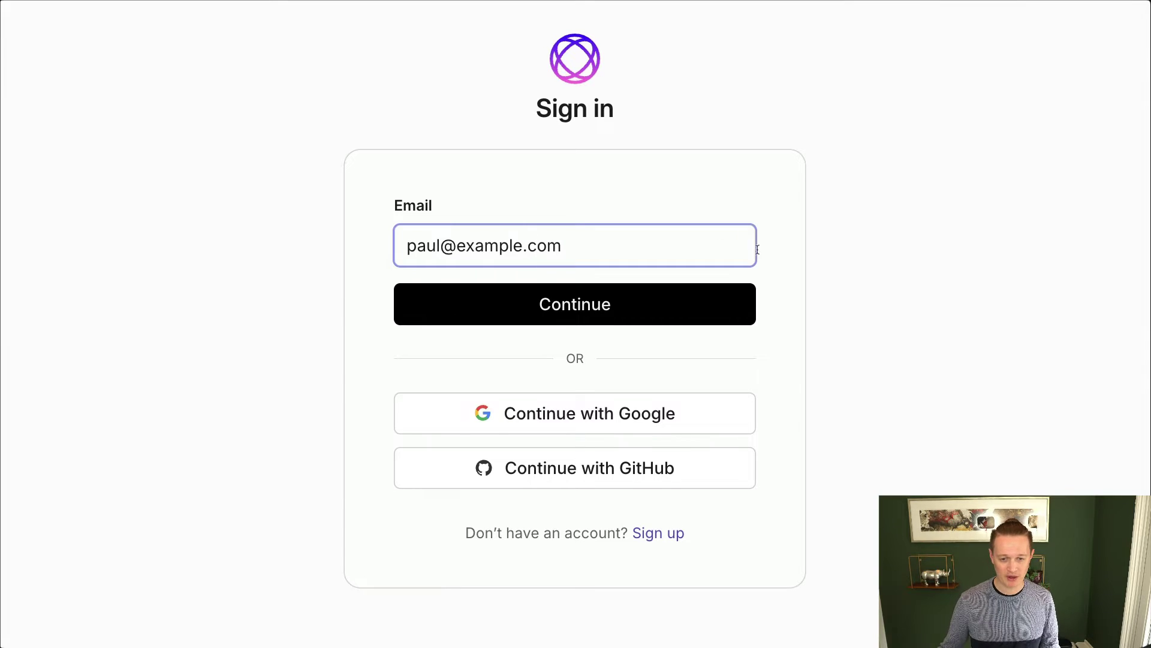
left_click(694, 300)
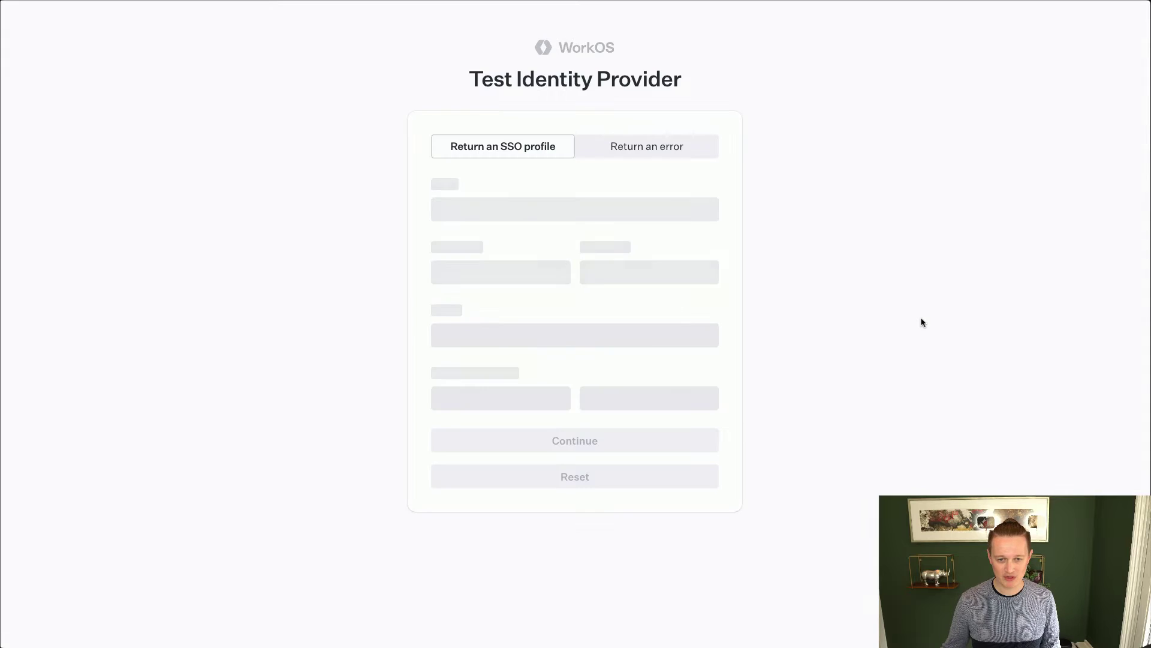
left_click(843, 270)
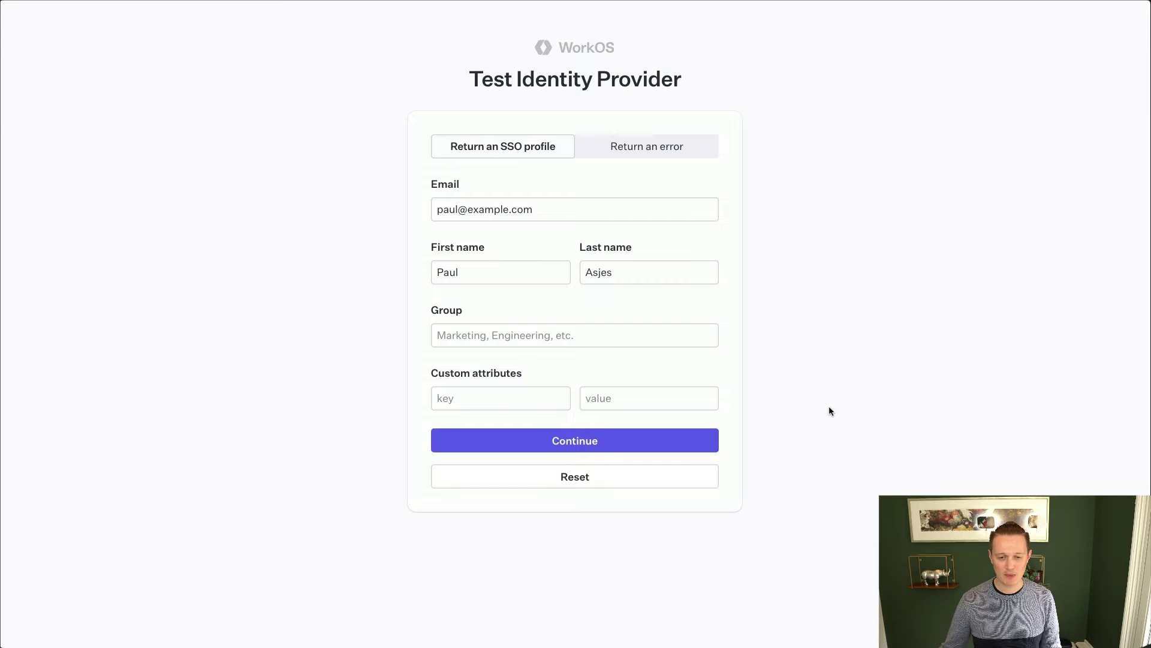
left_click(621, 446)
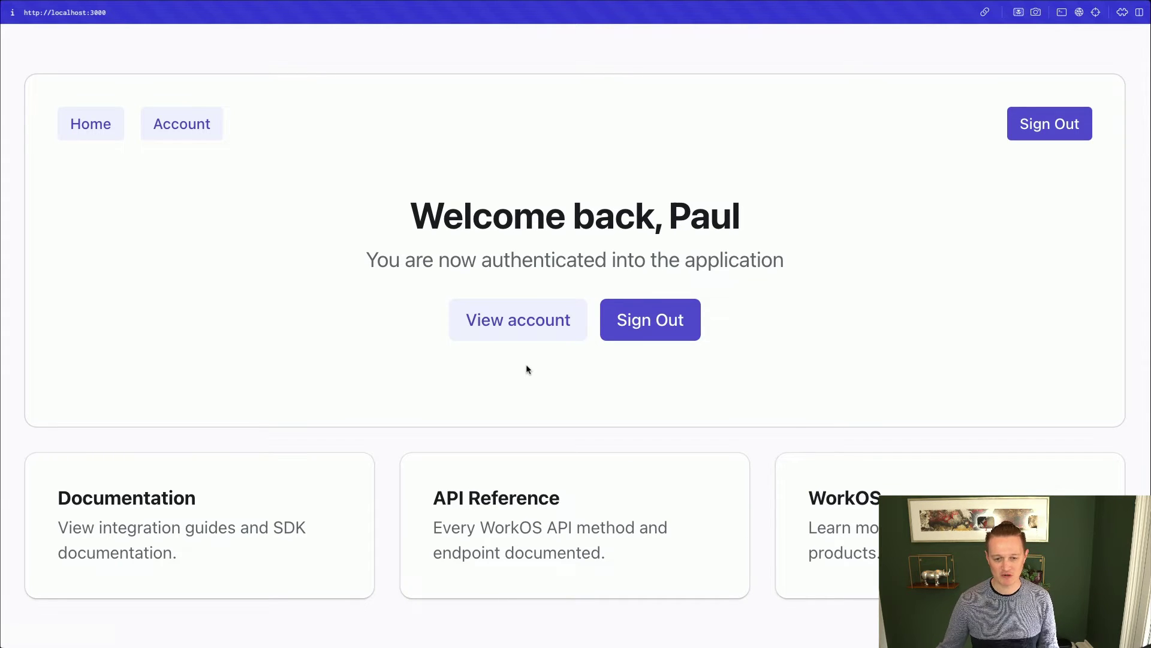
left_click(527, 326)
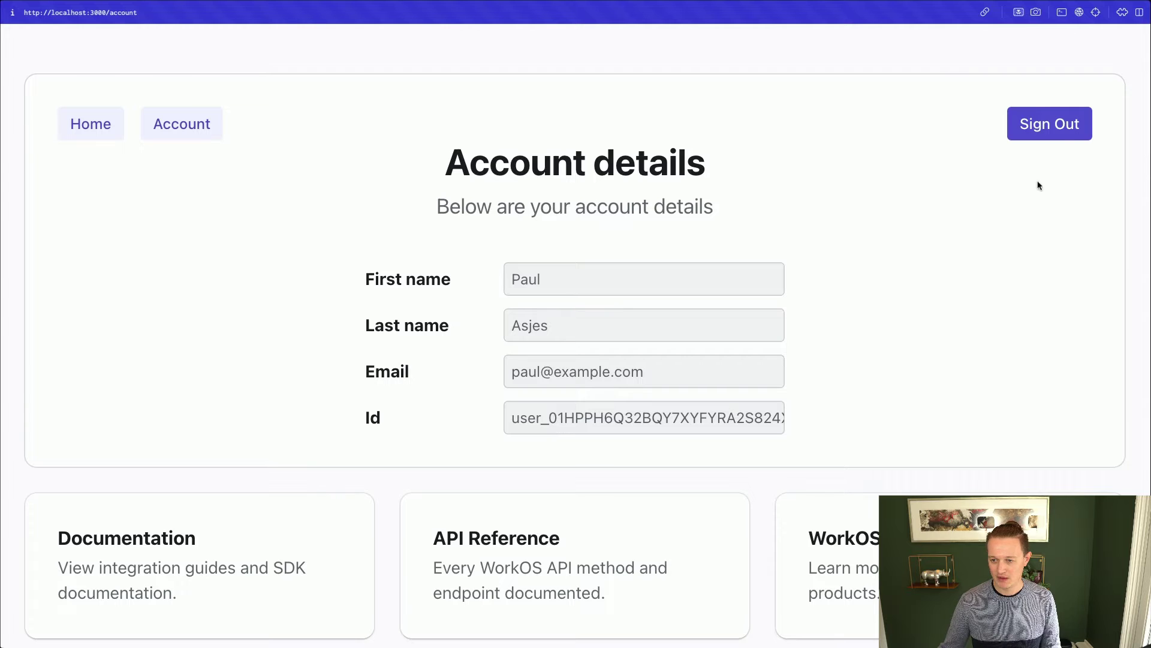
left_click(1053, 133)
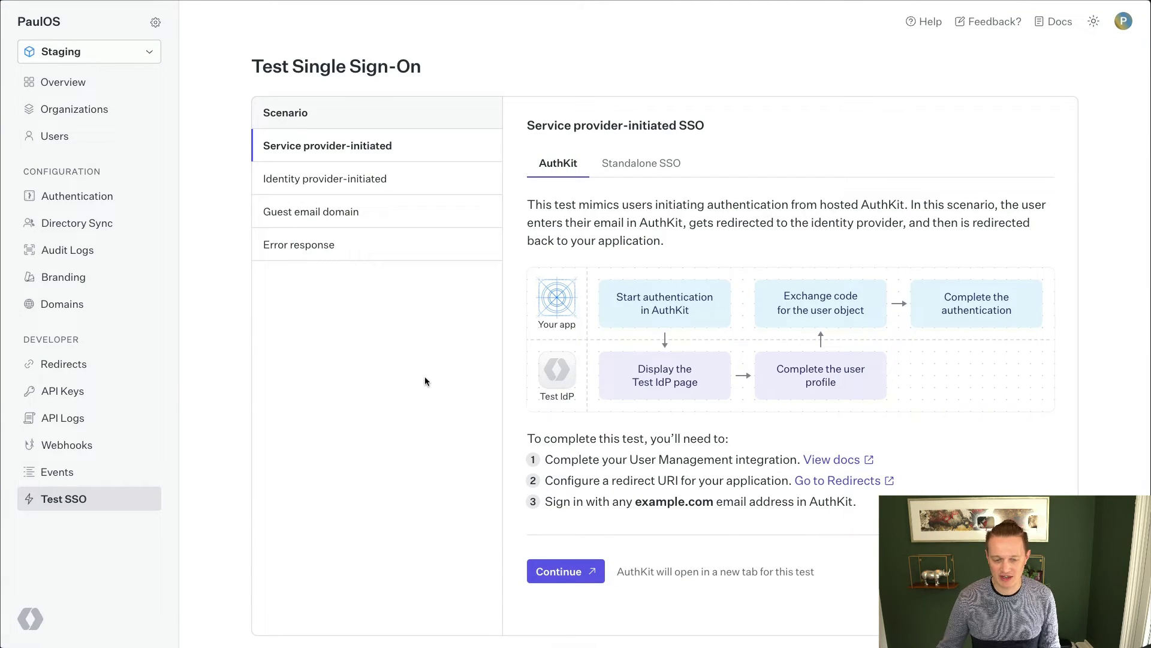
Select the Identity provider-initiated scenario on the Test SSO page
left_click(418, 191)
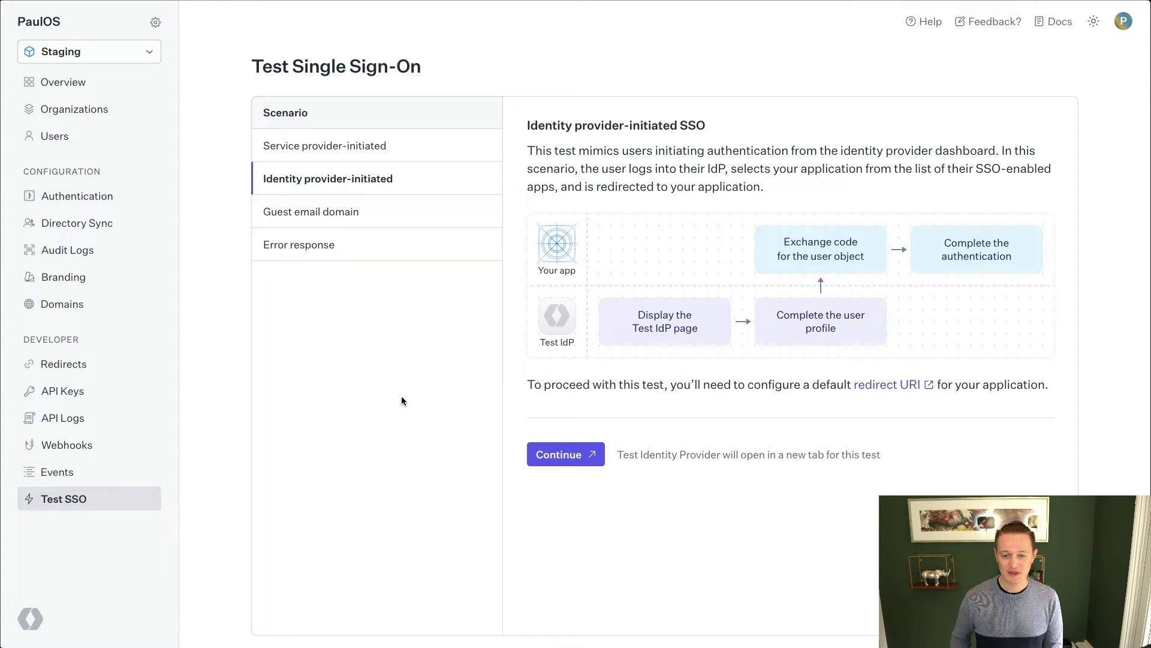
Launch the test, submit a test user's email, first and last name, view the account, then sign out
left_click(569, 459)
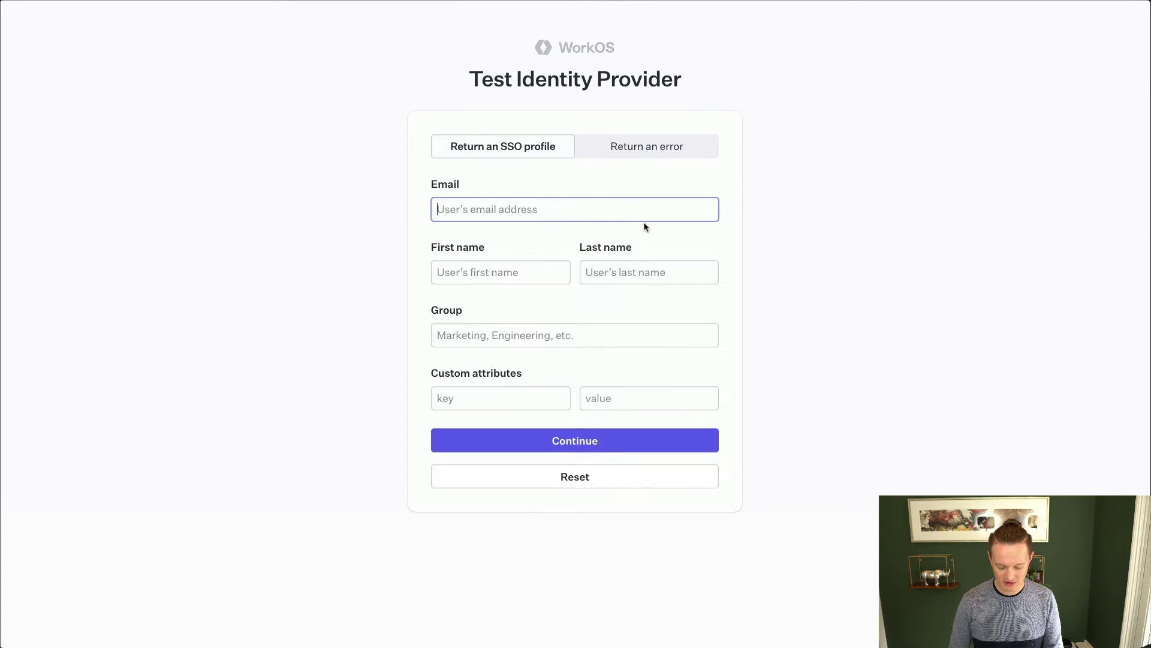
type("foo@example")
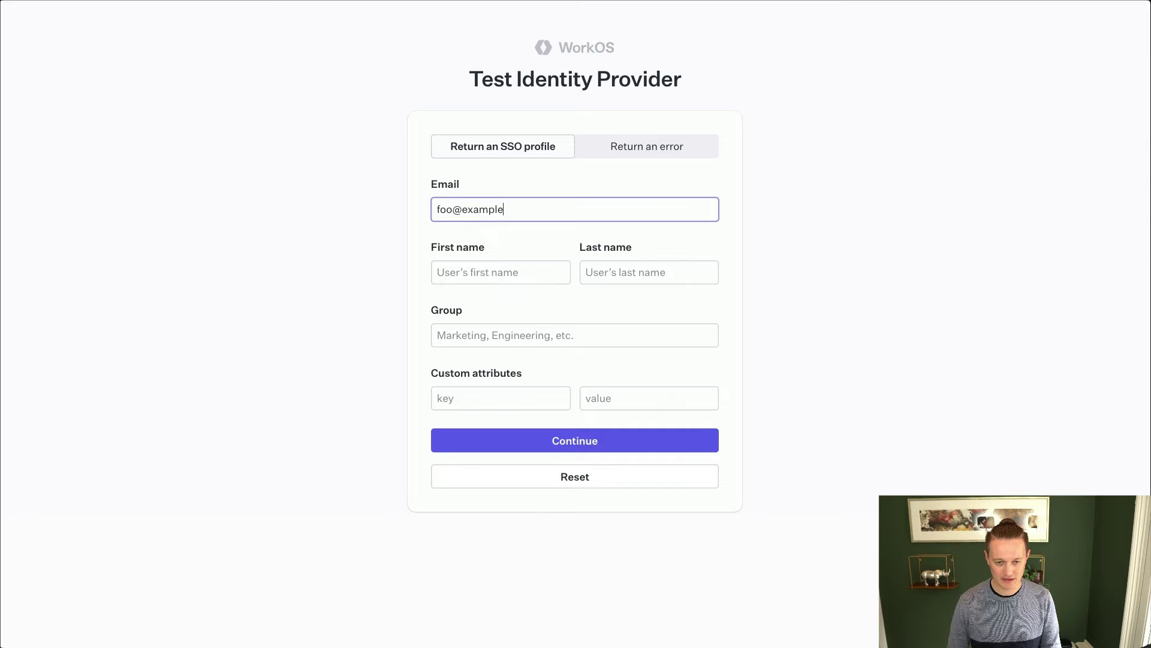
type(".com")
left_click(500, 272)
type("Bob")
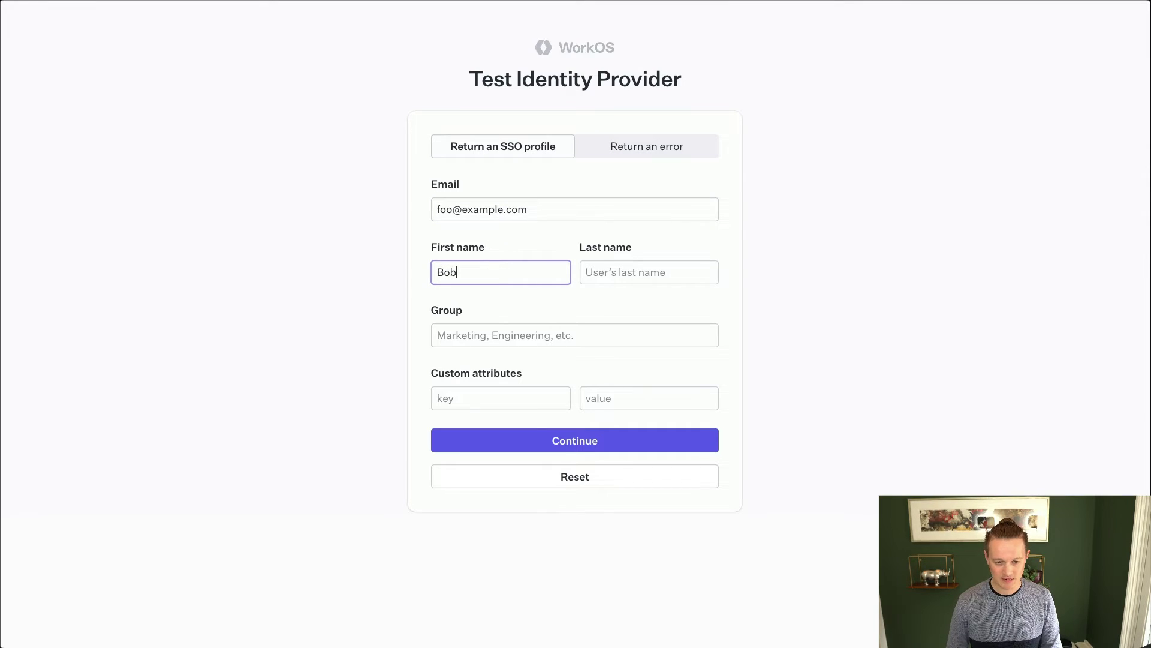
key("Tab")
type("Testperson")
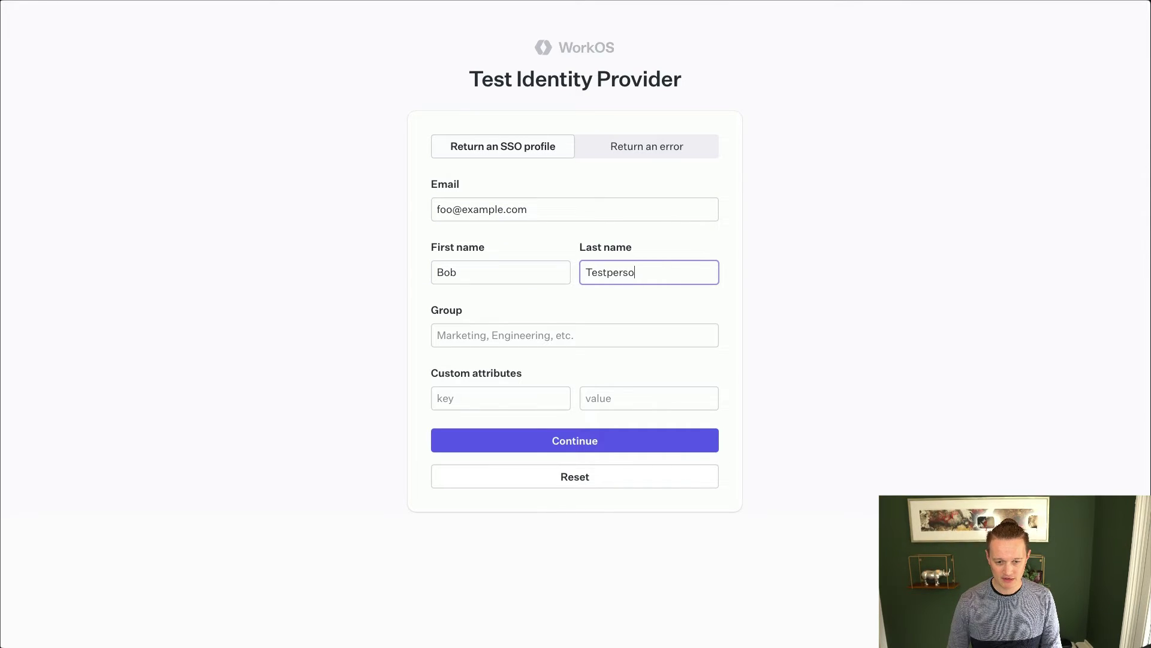
left_click(627, 447)
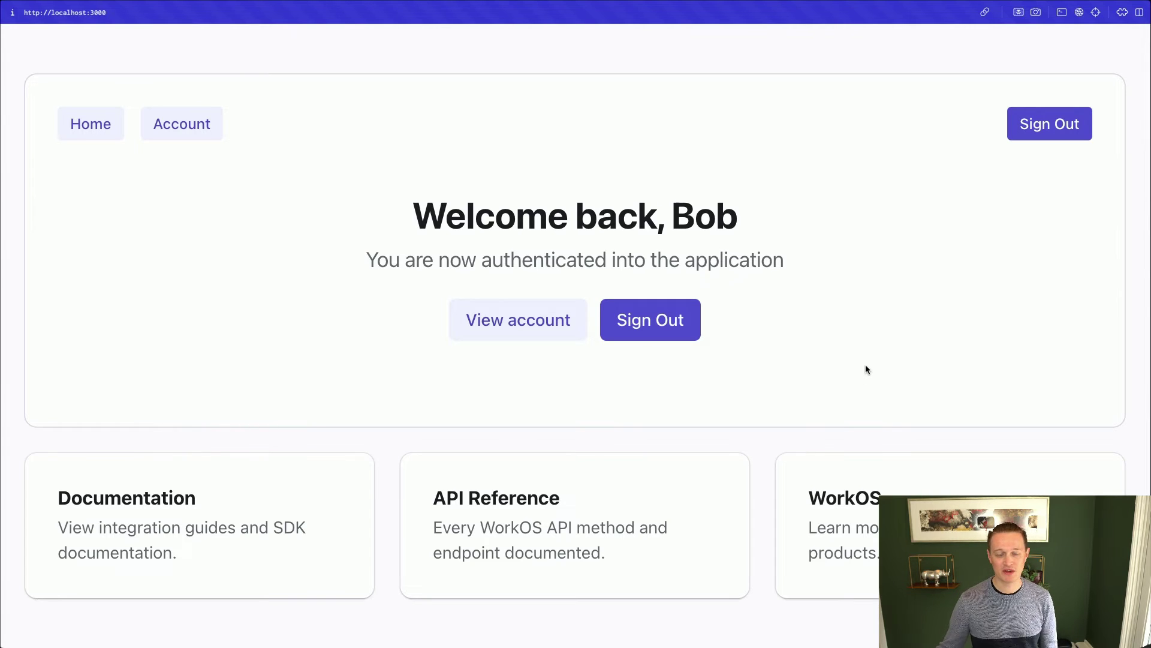
left_click(513, 337)
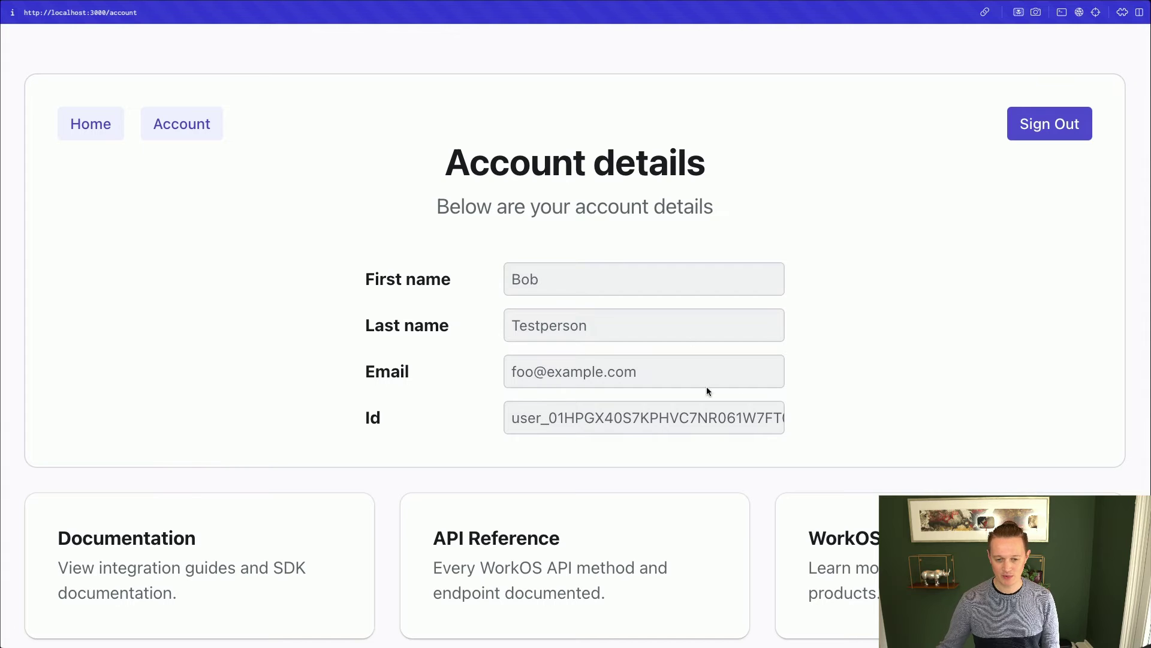
left_click(1030, 133)
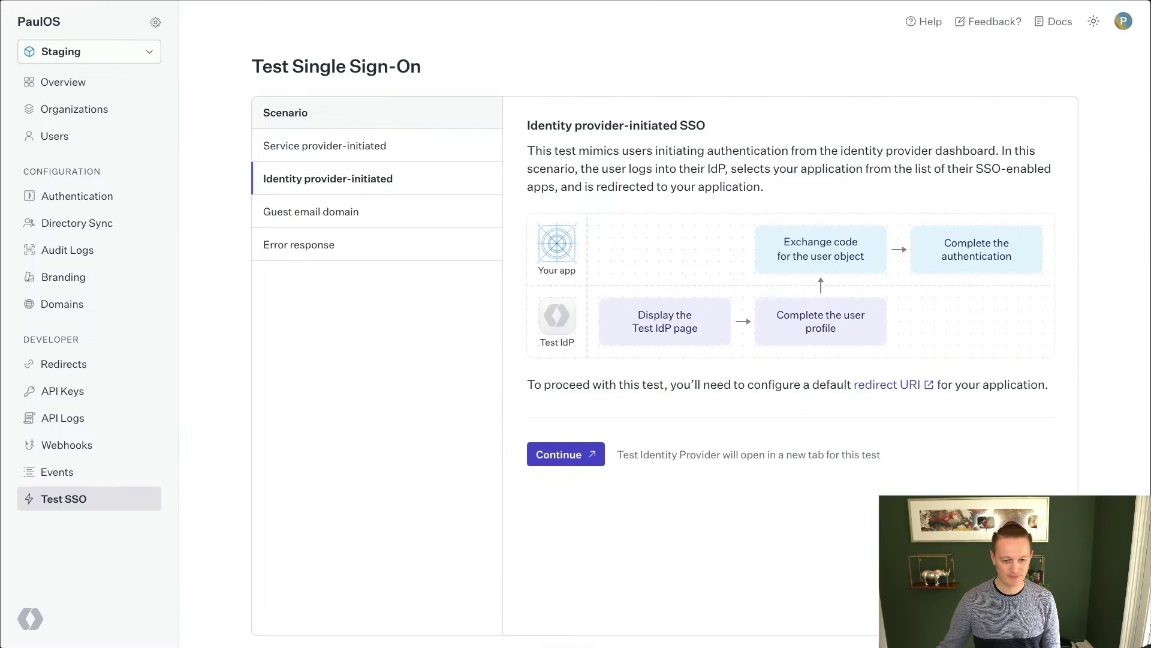
Run Guest email domain with the prefilled profile, paste the verification code, then sign out
left_click(385, 222)
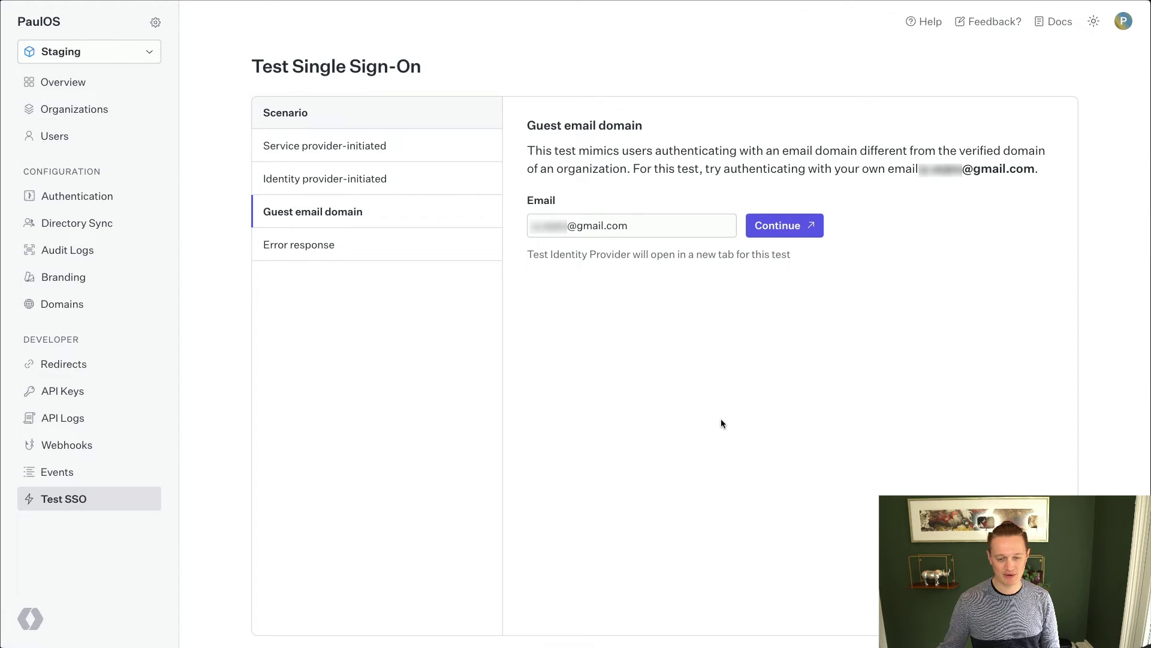
left_click_drag(533, 232, 638, 233)
left_click(671, 367)
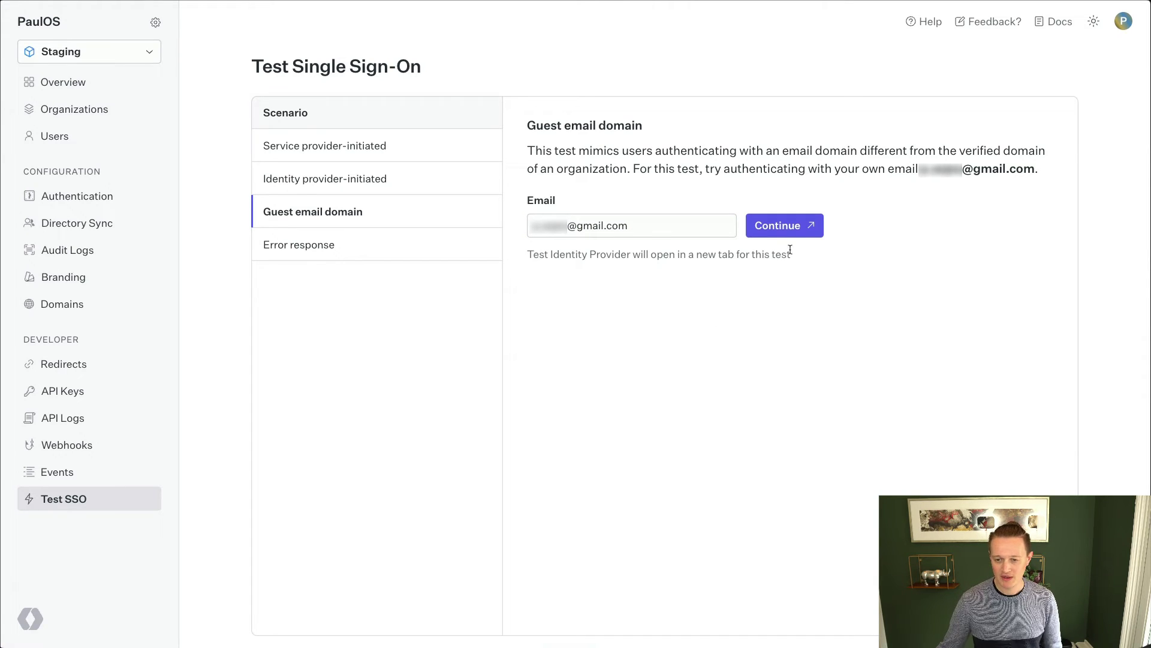
left_click(787, 230)
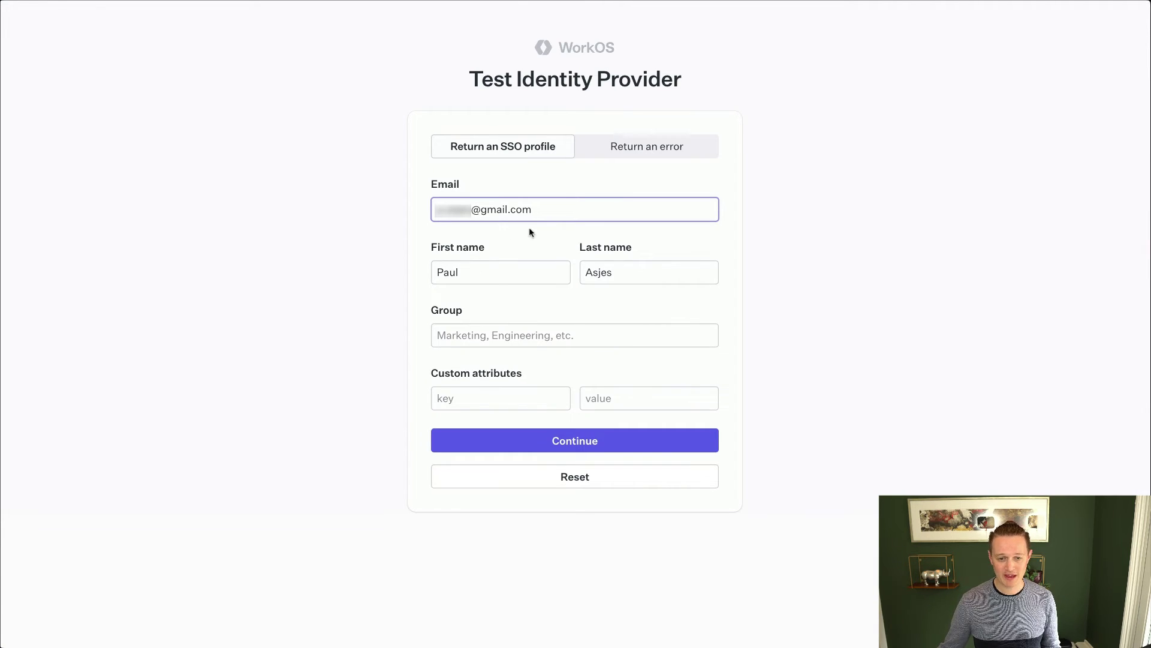
left_click(639, 443)
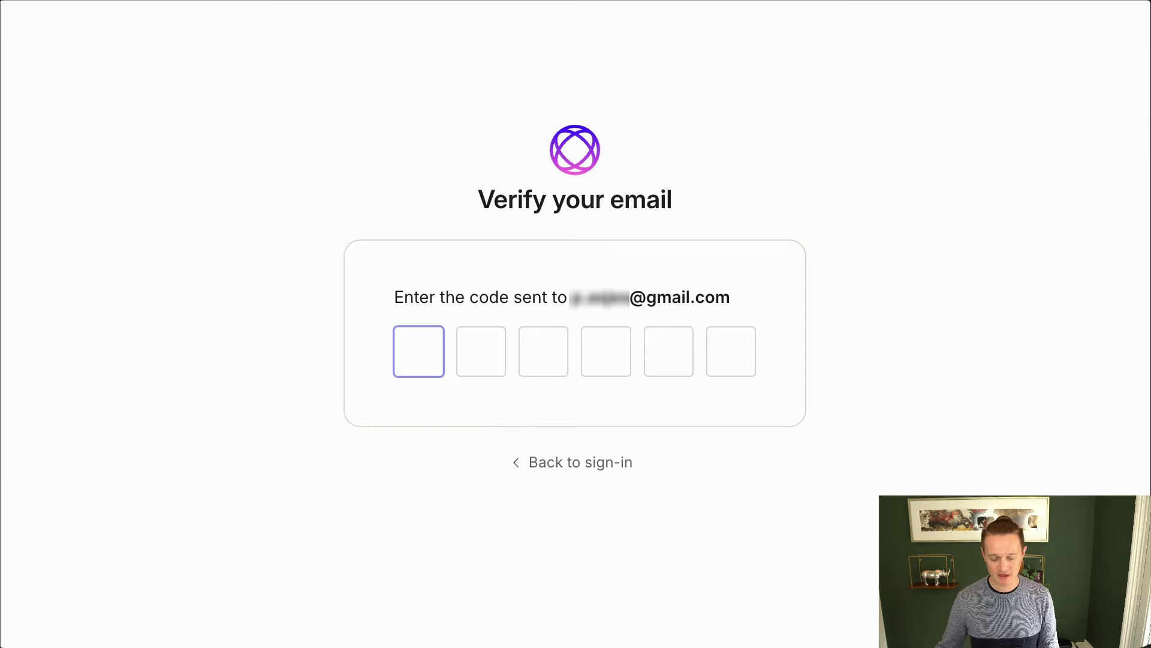
type("104148")
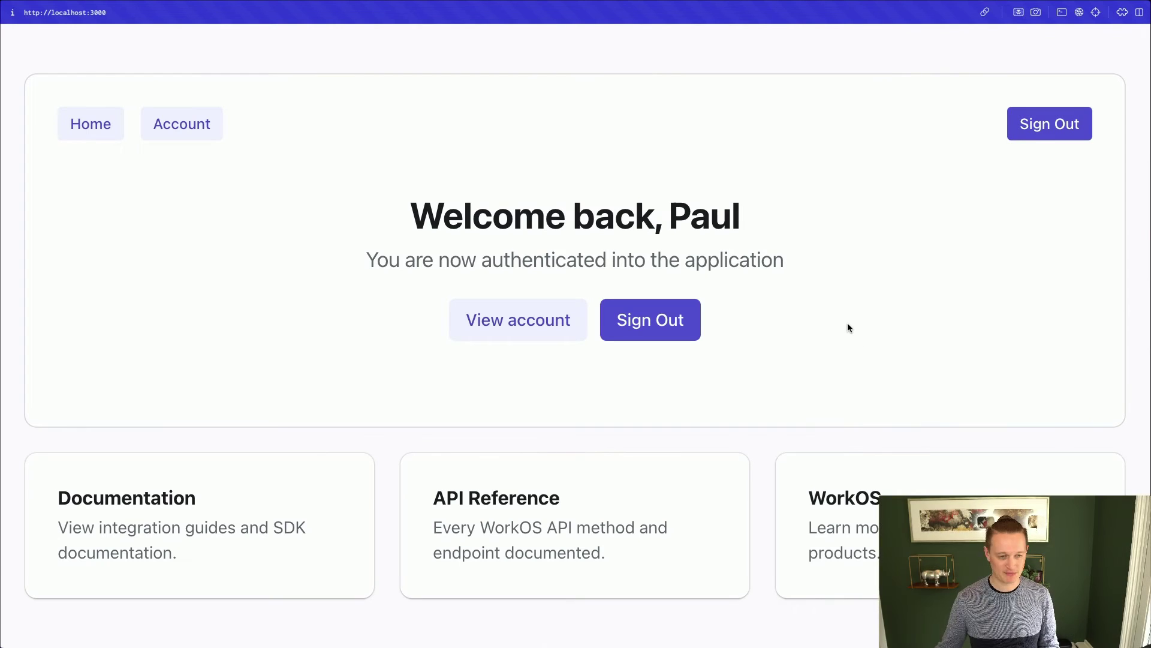
left_click(1042, 130)
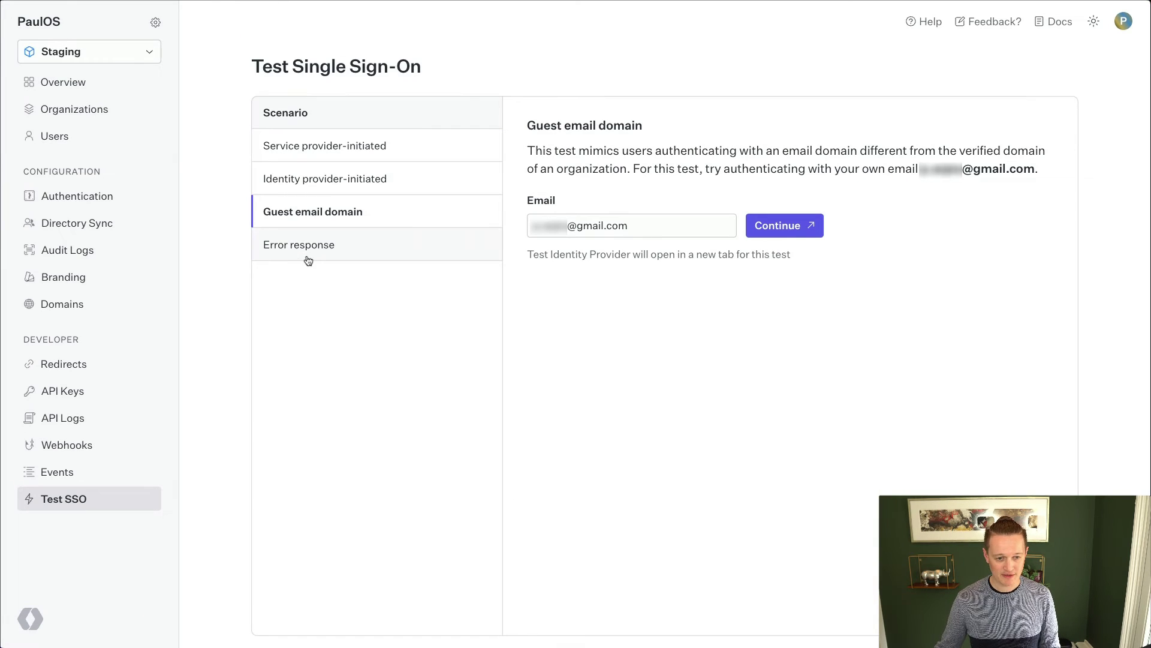
Run the Error response scenario returning a generic error, then go back to the example app
left_click(306, 255)
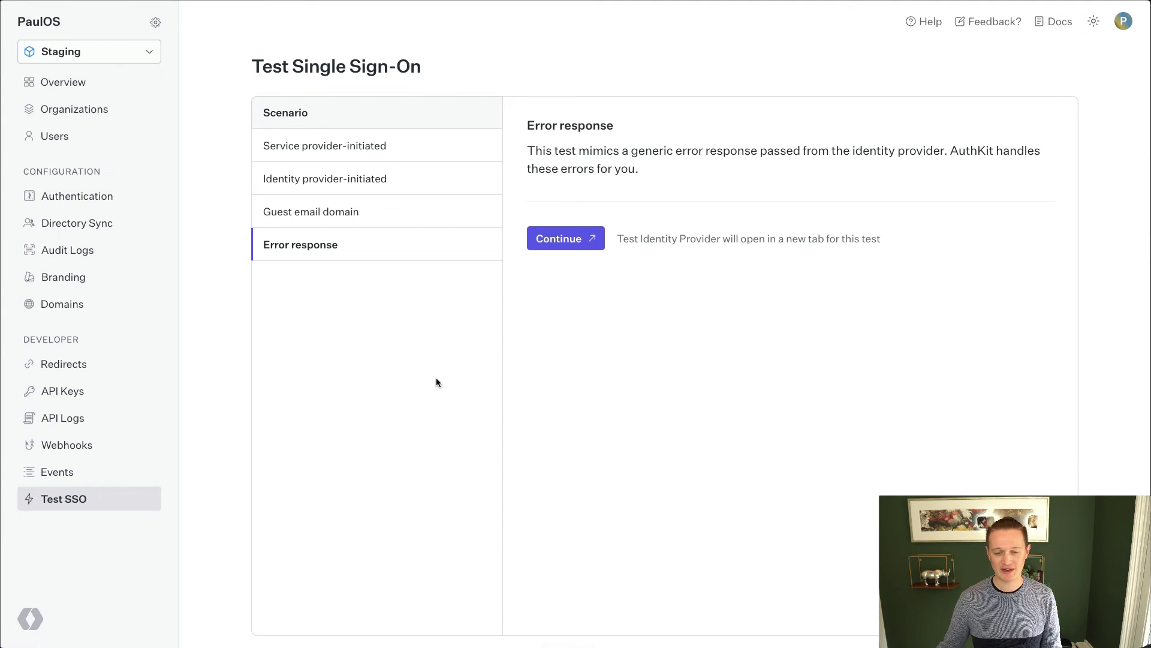
left_click(566, 241)
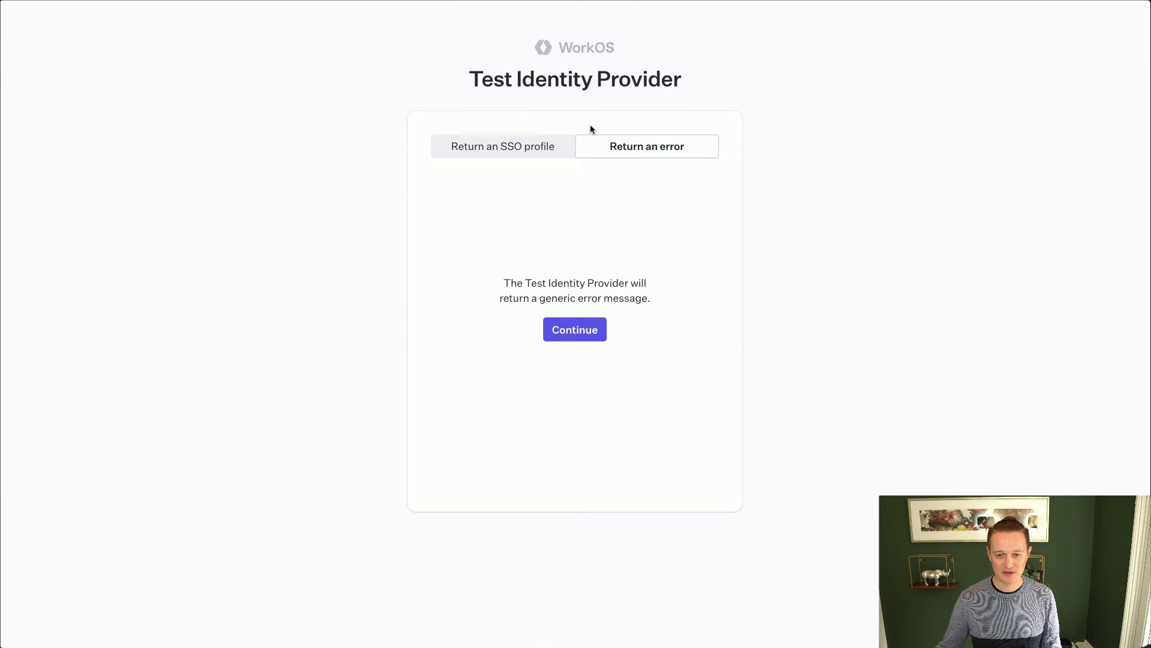
left_click(591, 329)
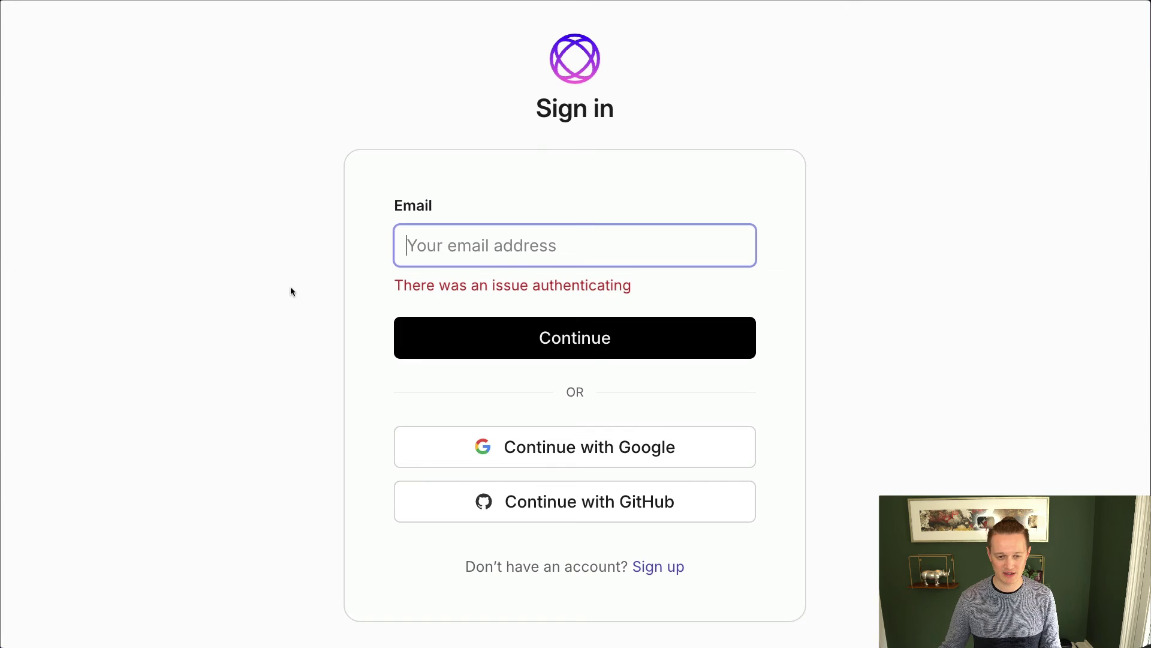
key("super+w")
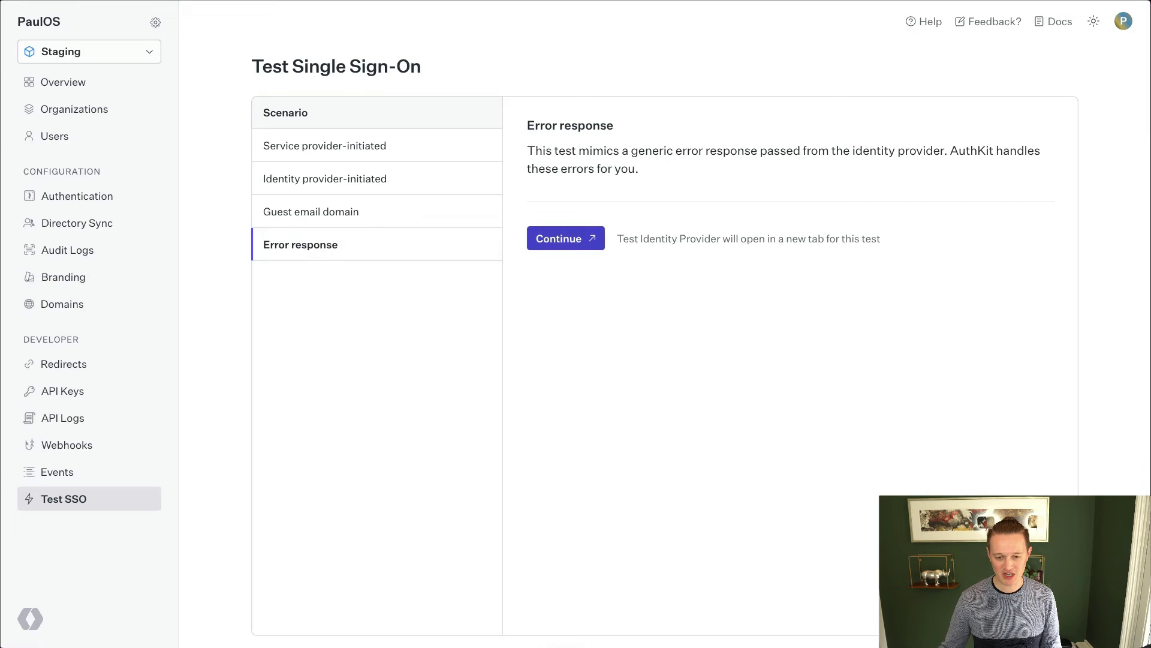
key("super+Tab")
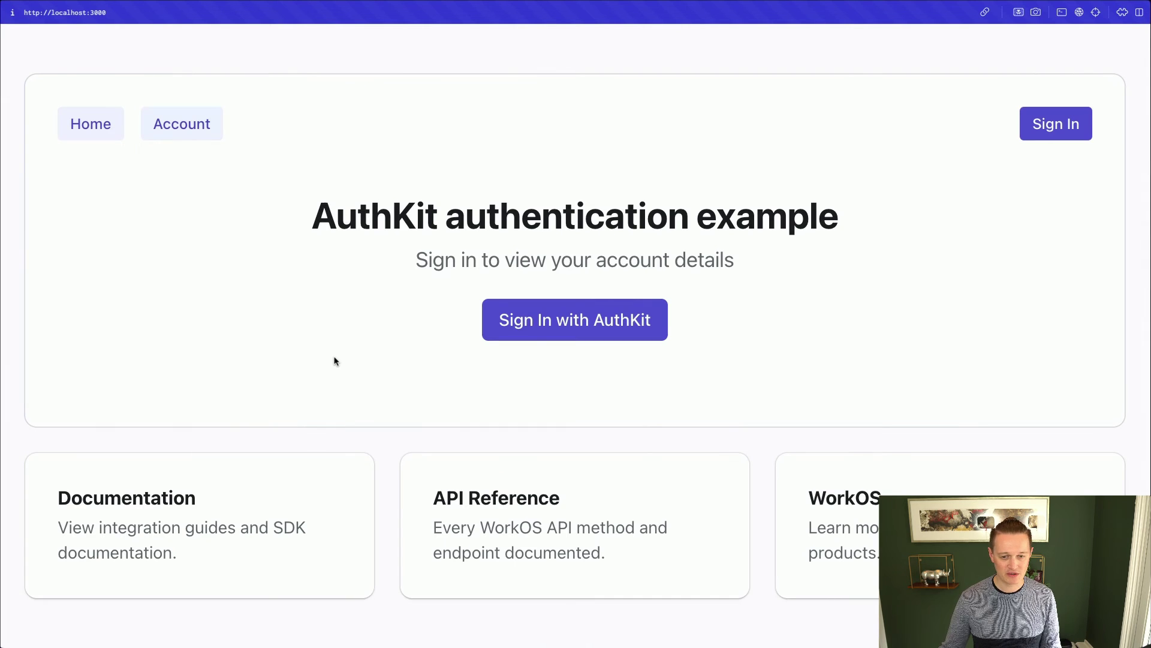
Sign in with an example.com email and choose Return an error in the Test Identity Provider
left_click(596, 328)
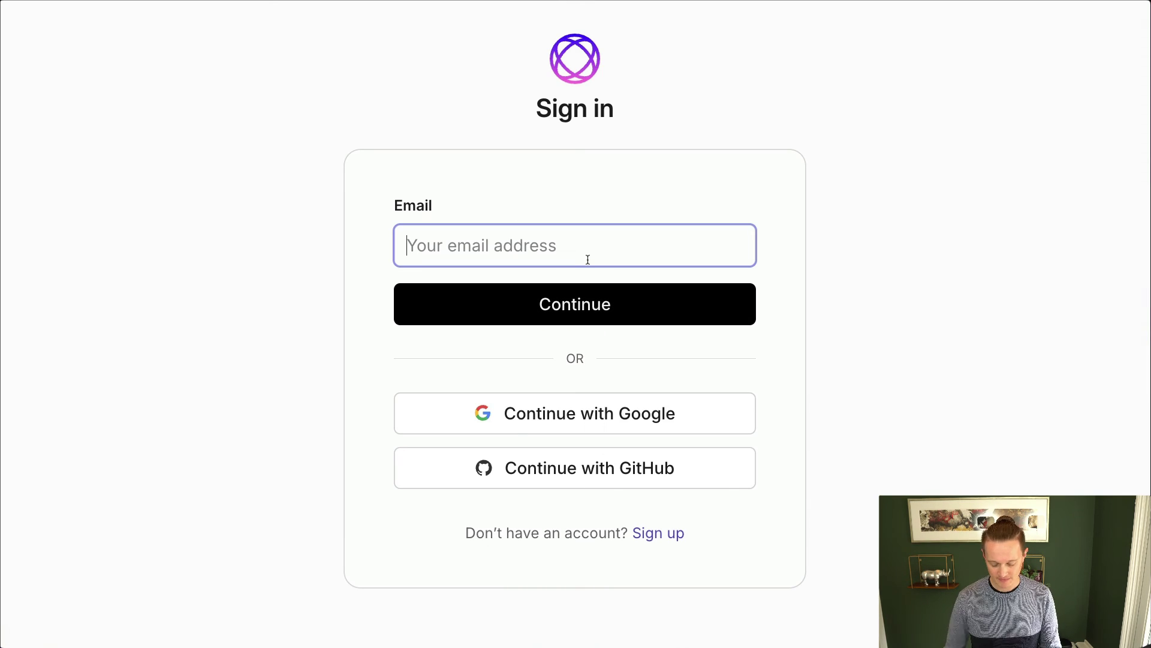
type("paul@example.com")
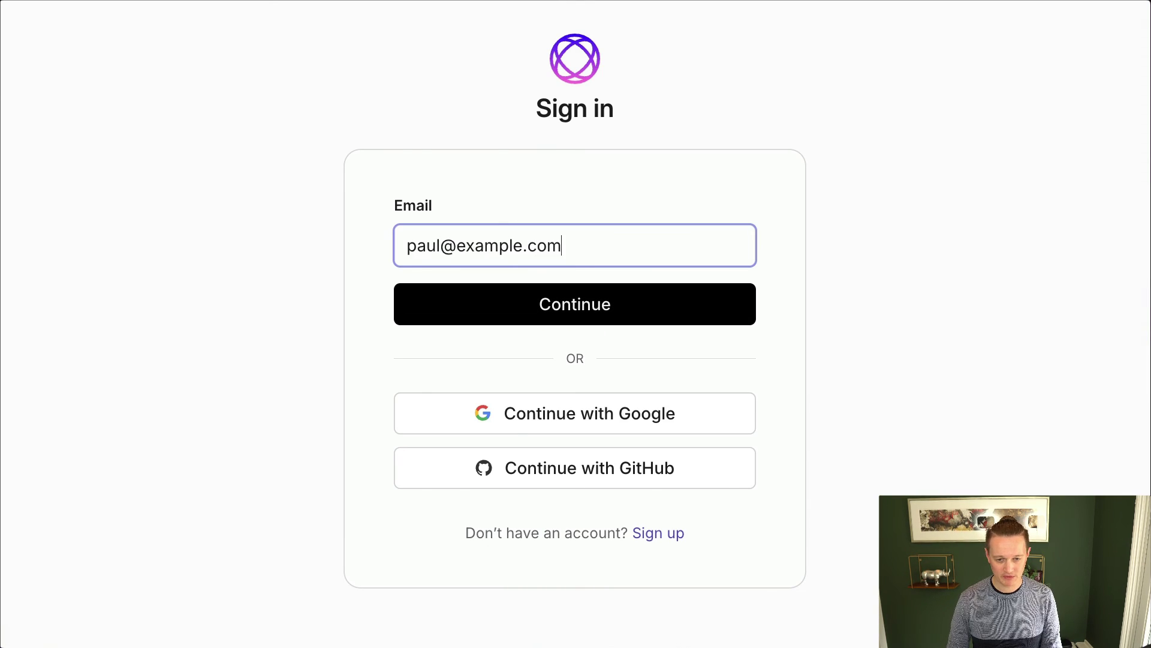
left_click(646, 291)
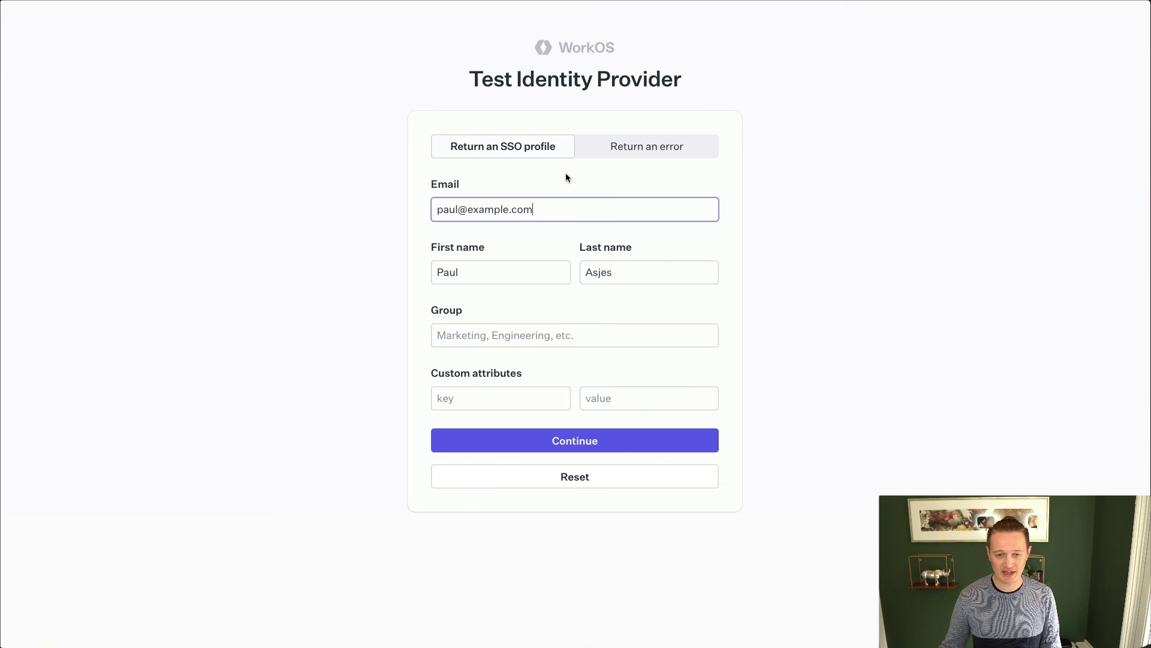
left_click(621, 152)
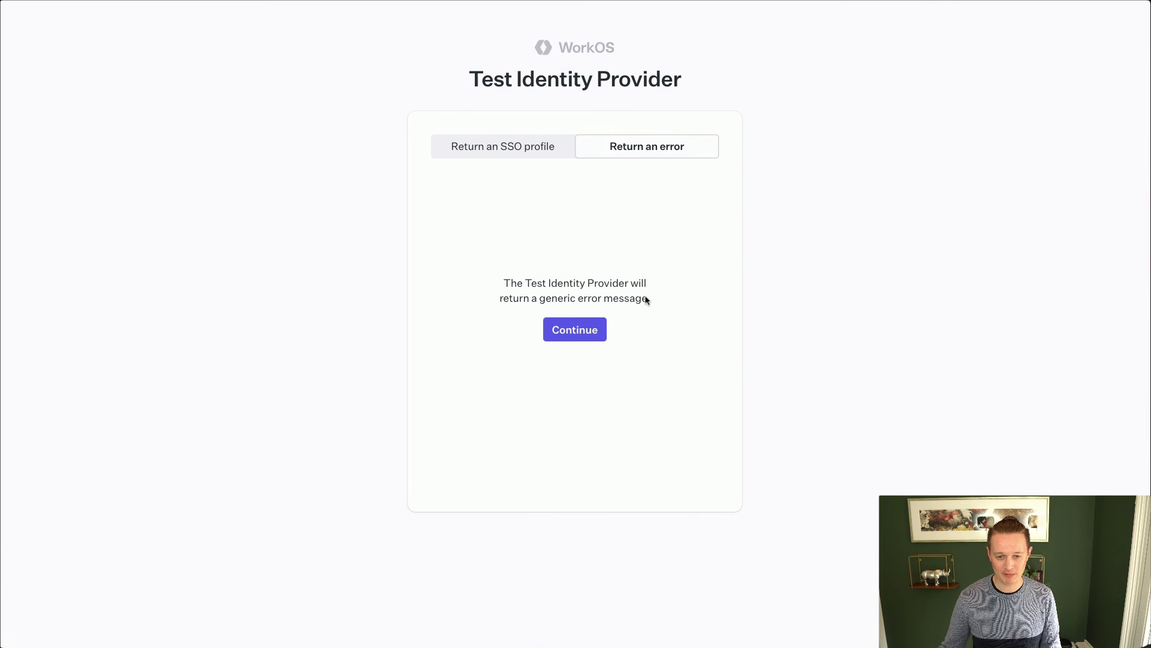
left_click(579, 331)
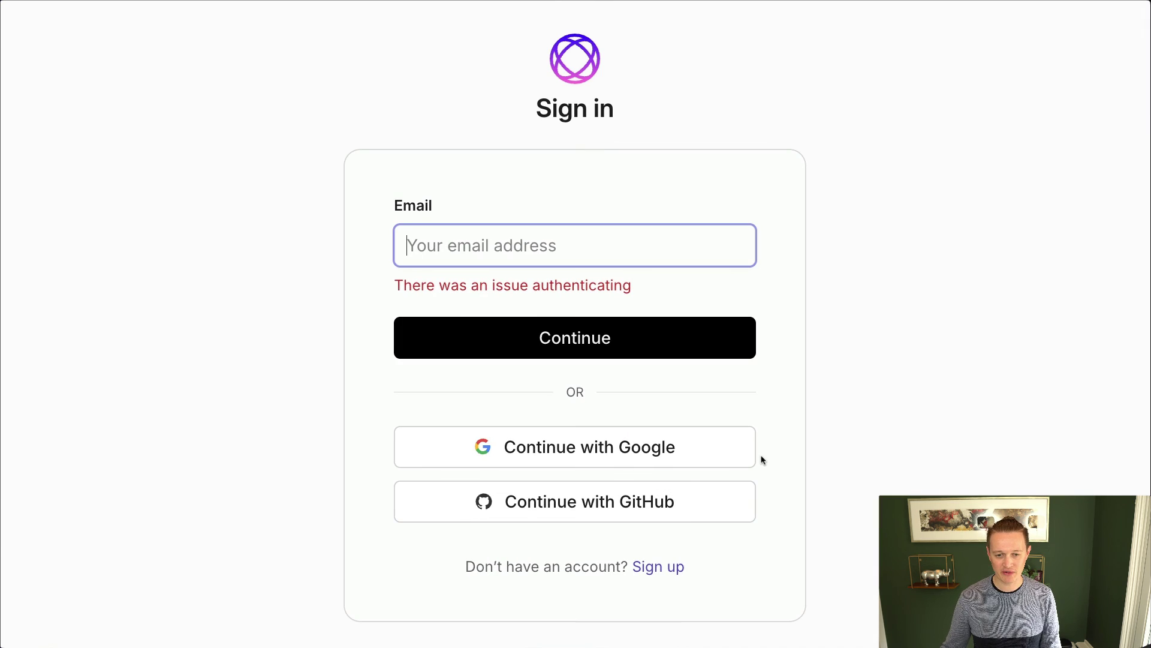